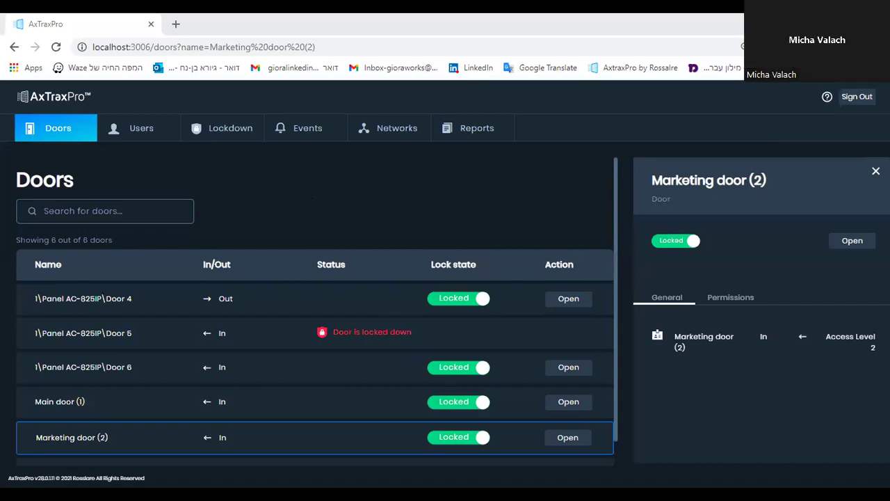
# Step: Close the door details and view the Users, Lockdown, Events, Networks and Reports pages before returning to Doors
pyautogui.click(875, 171)
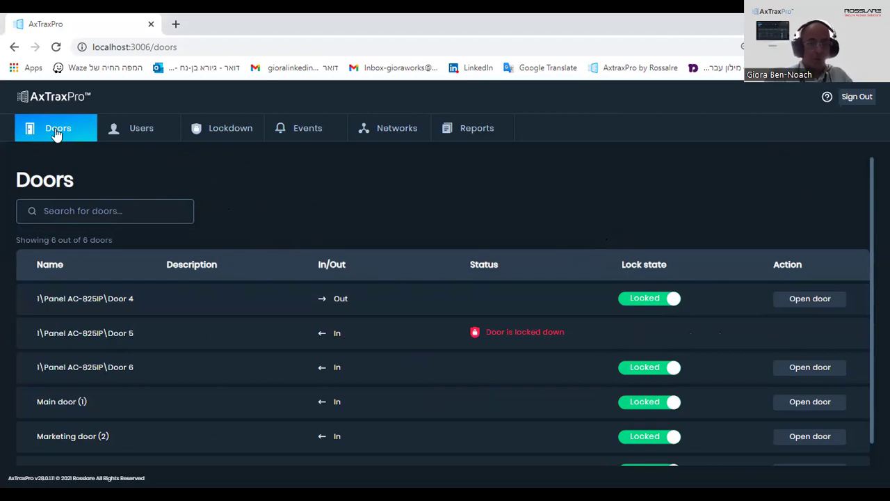
pyautogui.click(121, 134)
pyautogui.click(225, 132)
pyautogui.click(299, 132)
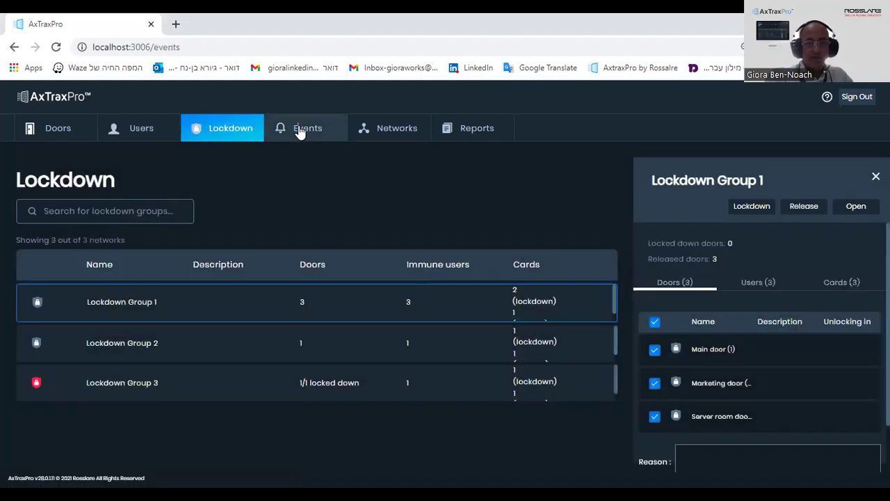
pyautogui.click(396, 134)
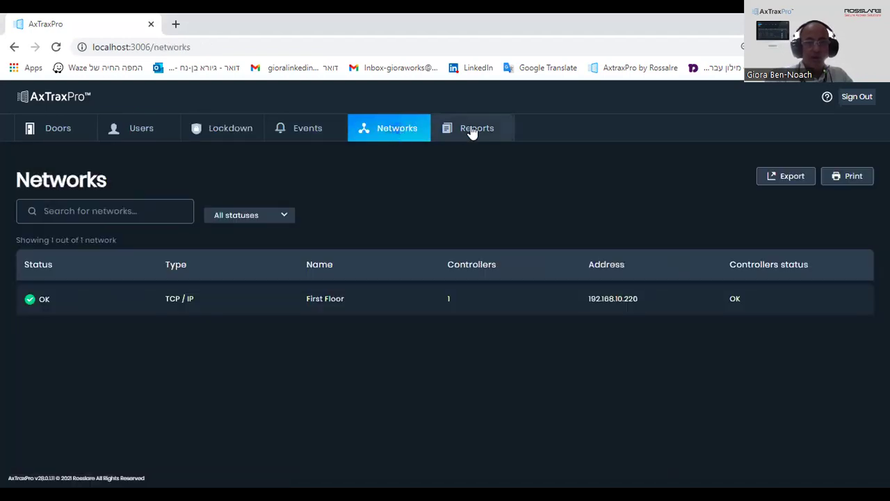
pyautogui.click(472, 133)
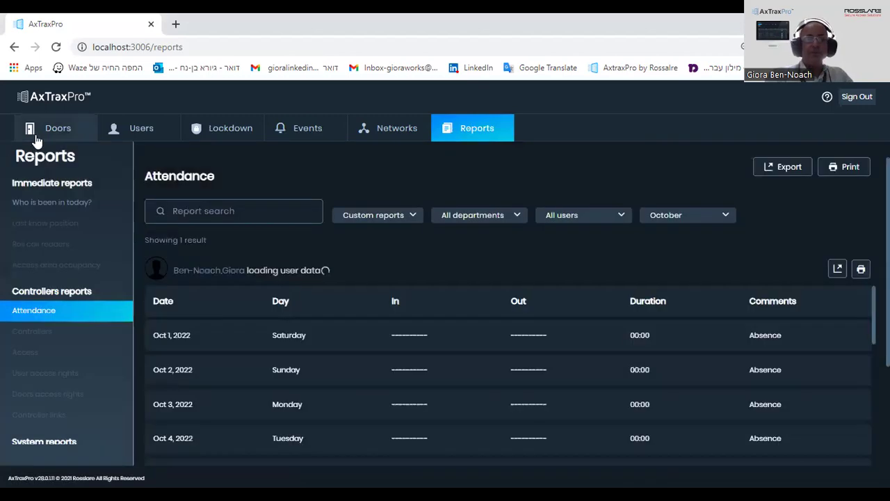
pyautogui.click(49, 134)
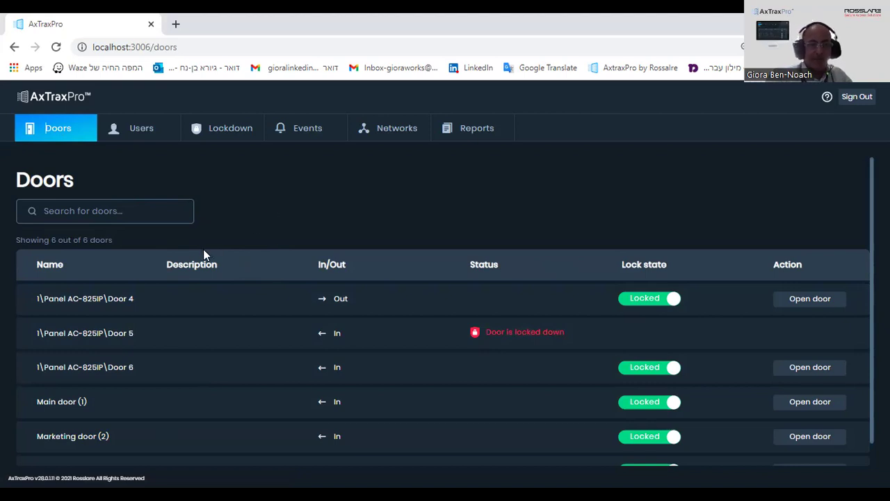
# Step: Search the door list for "ma" and clear the search
pyautogui.click(119, 212)
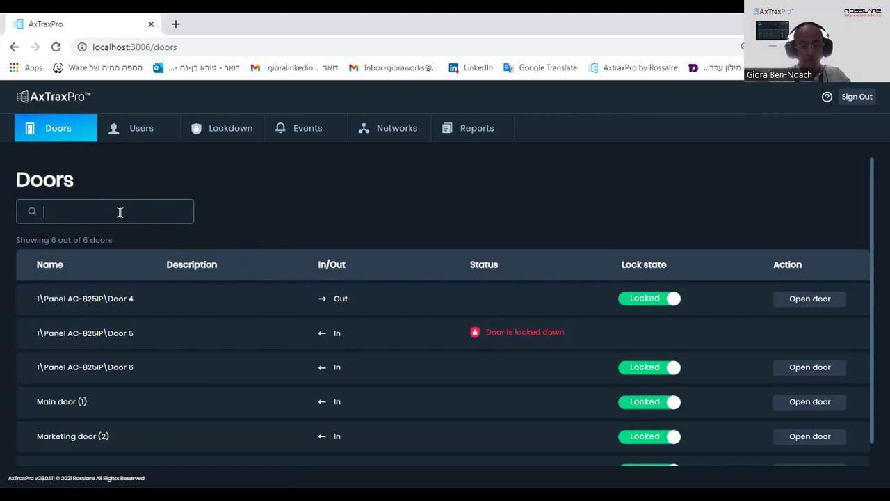
pyautogui.write('ma')
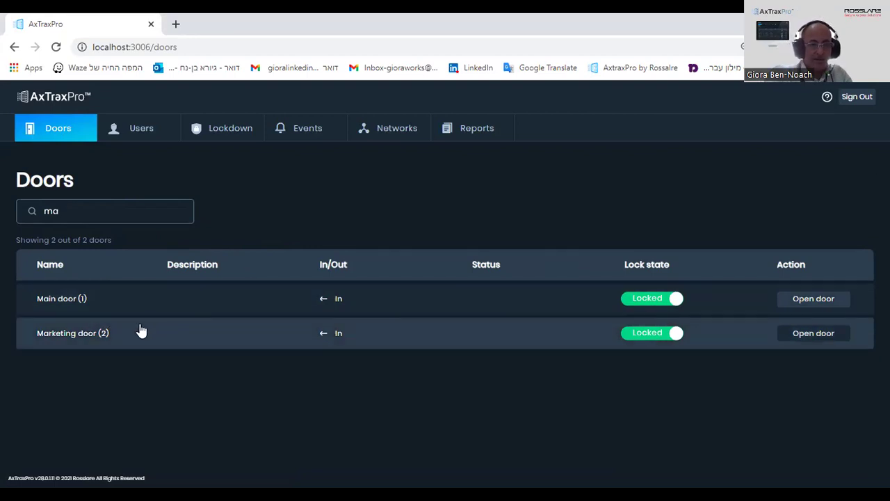
pyautogui.press('BackSpace')
pyautogui.press('BackSpace')
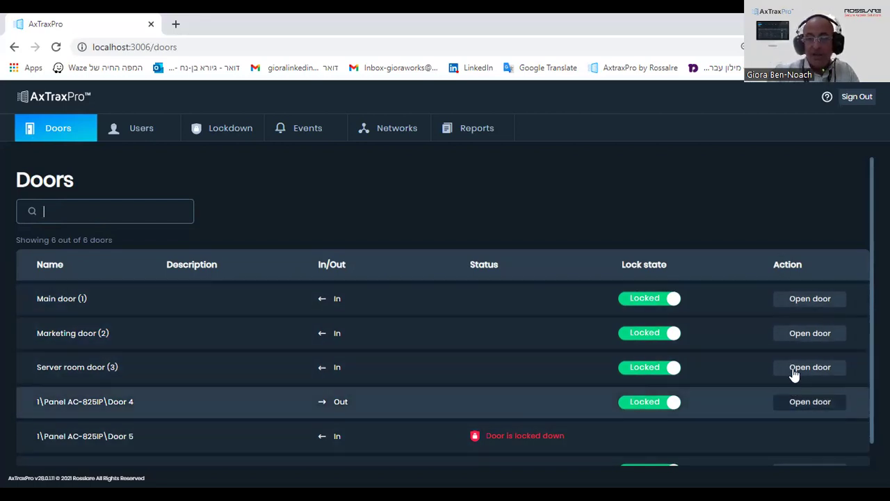
# Step: Momentarily open Main door (1), Marketing door (2), Server room door (3) and Door 4 of Panel AC-825IP
pyautogui.click(799, 306)
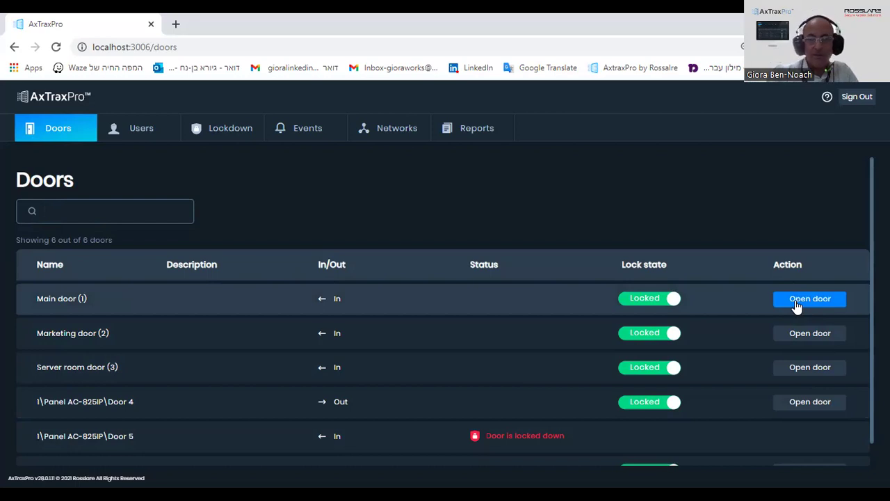
pyautogui.click(797, 306)
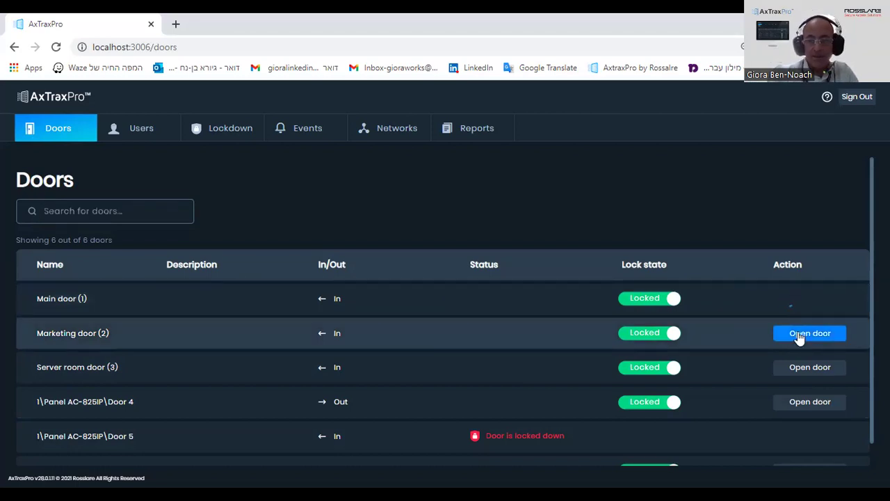
pyautogui.click(799, 338)
pyautogui.click(797, 375)
pyautogui.click(794, 403)
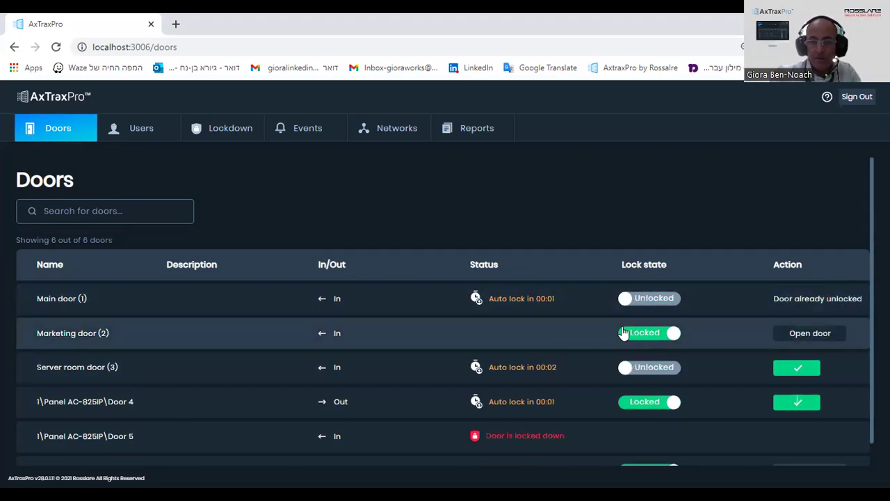
pyautogui.click(810, 335)
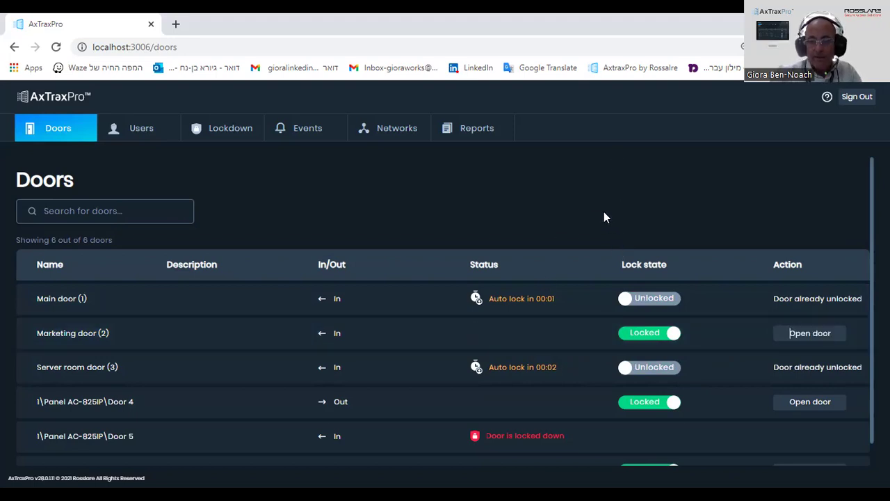
# Step: Unlock Marketing door (2) for unlimited time and lock it again
pyautogui.click(647, 333)
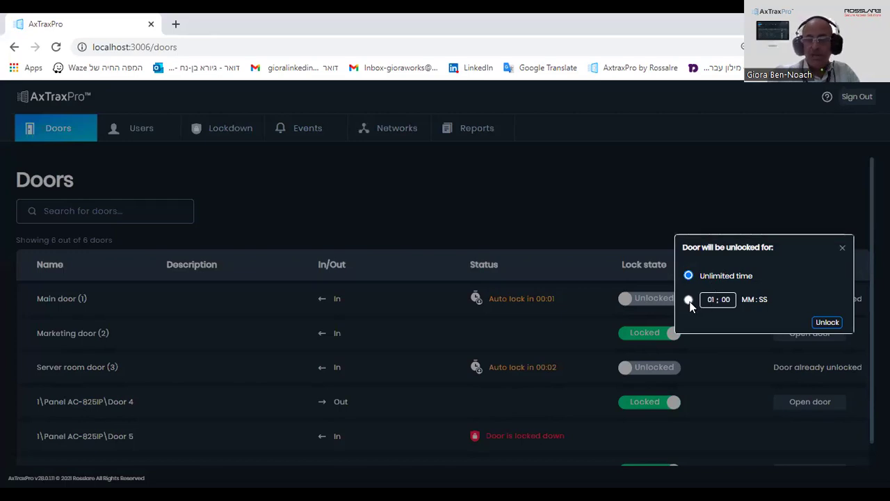
pyautogui.click(827, 322)
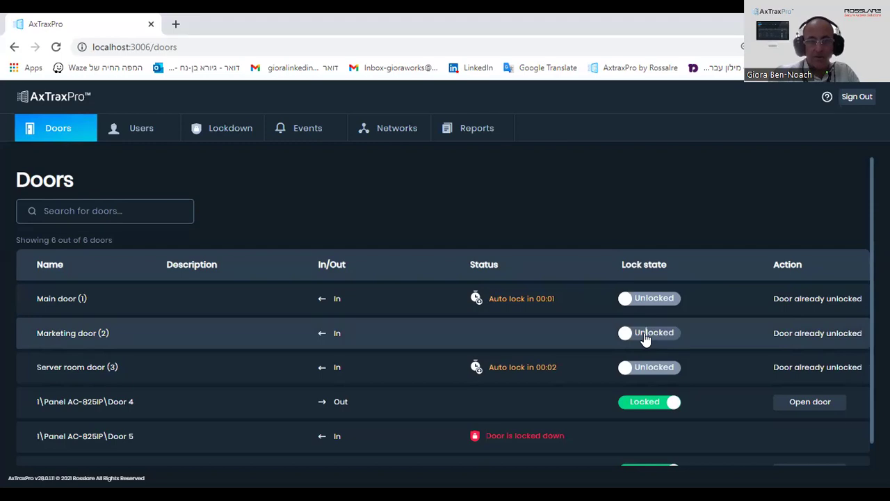
pyautogui.click(648, 334)
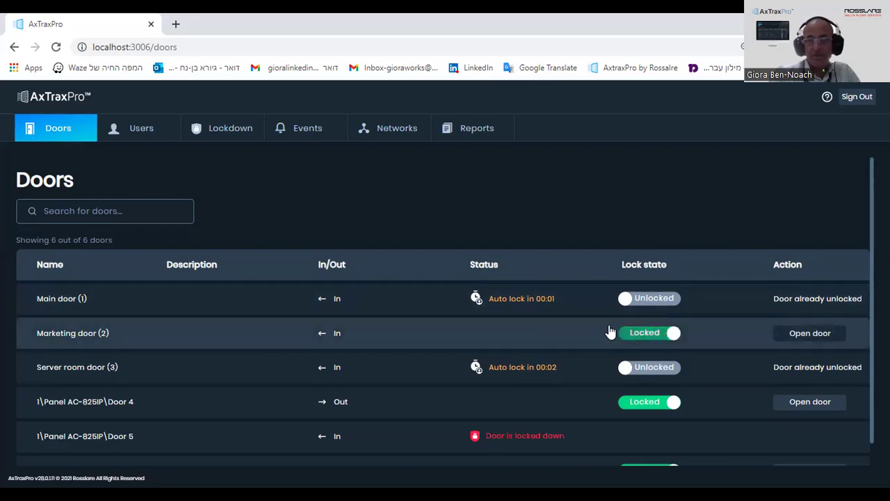
# Step: Open the general details of Marketing door (2), checking them again after a visit to the Users page
pyautogui.click(522, 339)
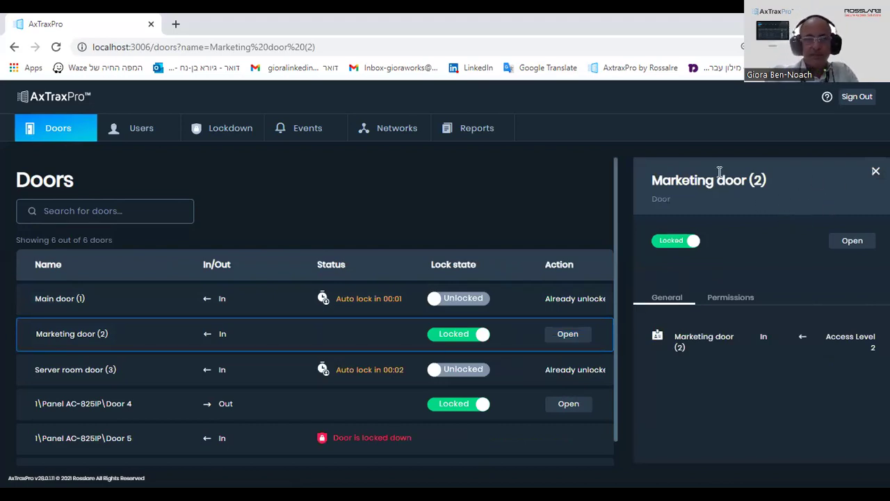
pyautogui.click(136, 132)
pyautogui.click(70, 132)
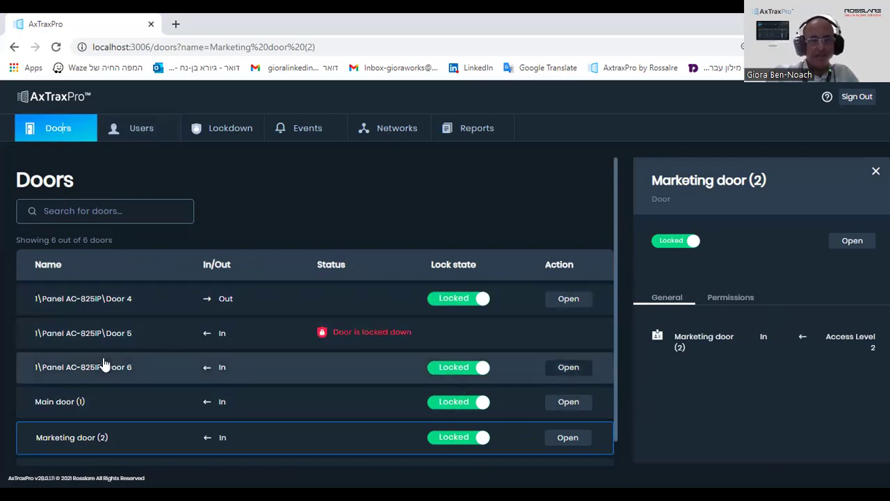
pyautogui.click(127, 444)
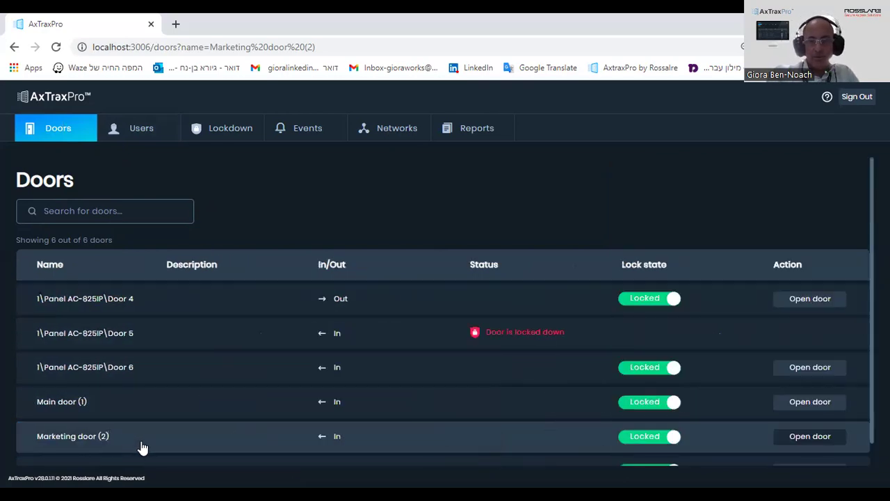
pyautogui.click(143, 448)
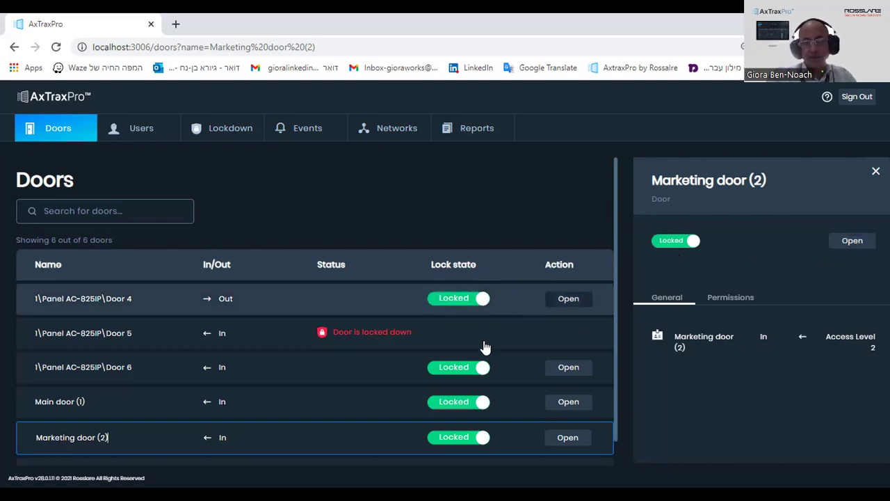
# Step: Examine the access groups and ID holders permitted on Marketing door (2), and open the record of the ID holder with a disabled access level
pyautogui.click(733, 299)
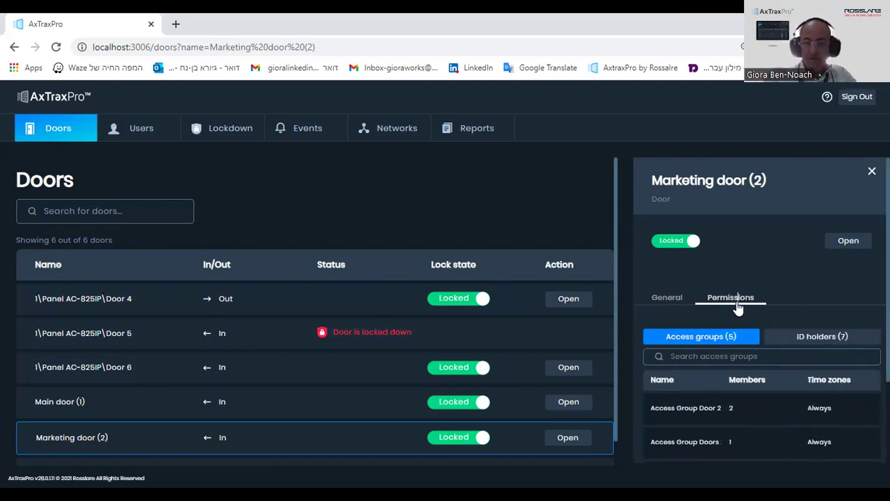
pyautogui.scroll(-2, 733, 289)
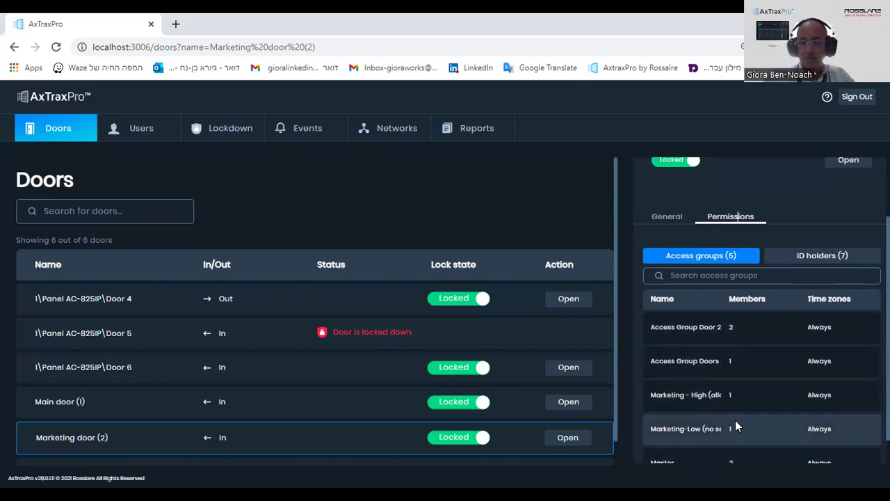
pyautogui.click(811, 257)
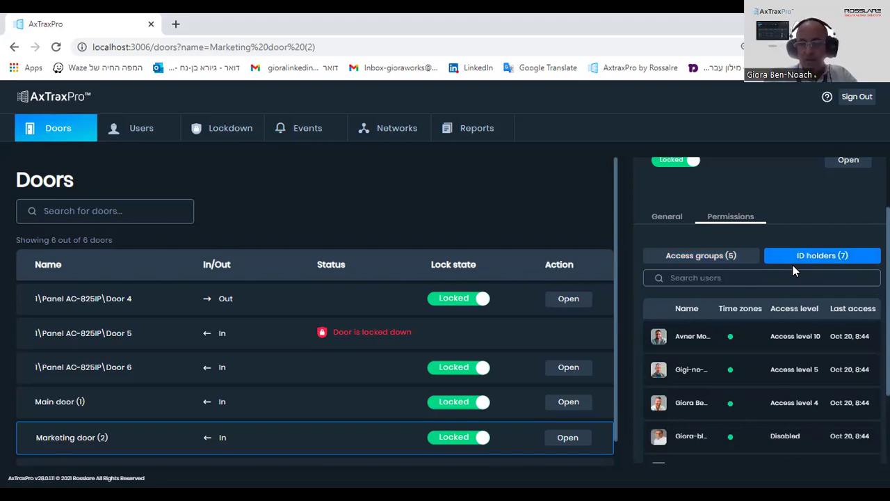
pyautogui.scroll(-1, 762, 313)
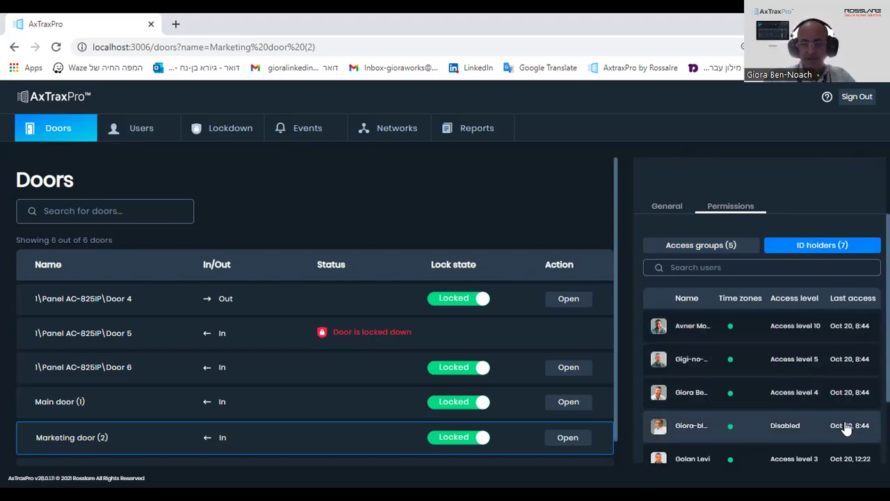
pyautogui.click(658, 425)
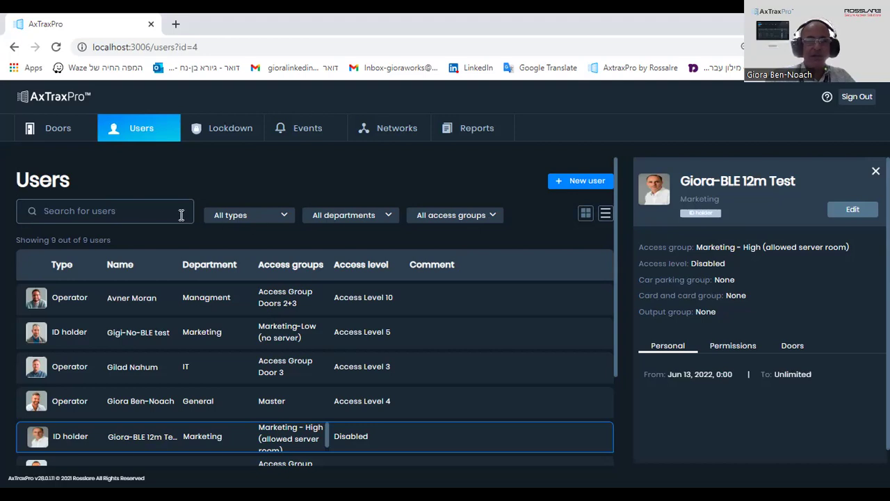
# Step: Close the user's details and show all users as cards, returning to the list view
pyautogui.click(875, 171)
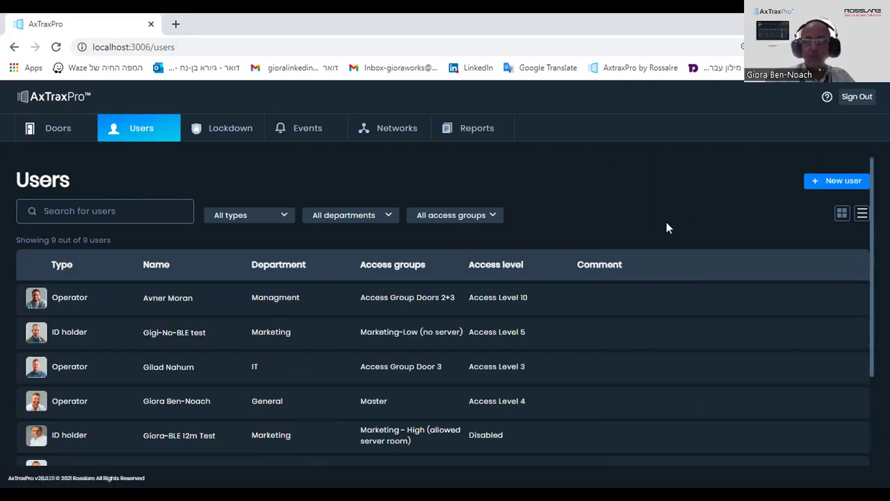
pyautogui.click(842, 213)
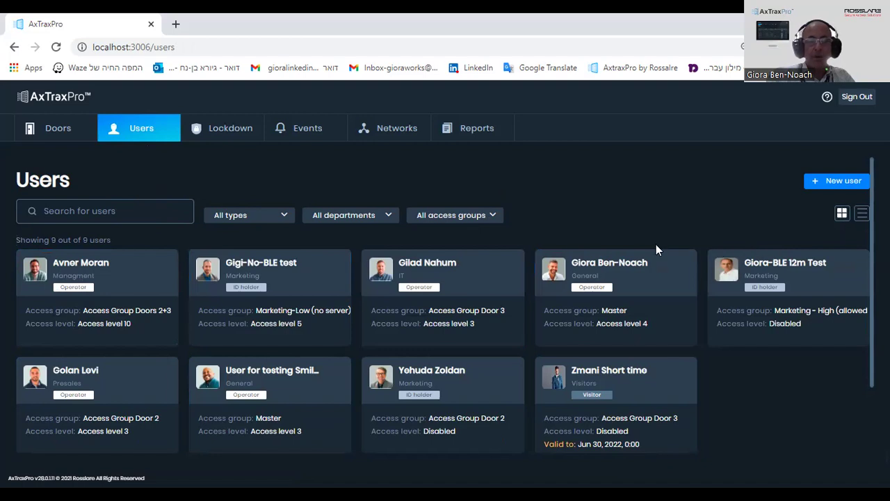
pyautogui.click(861, 215)
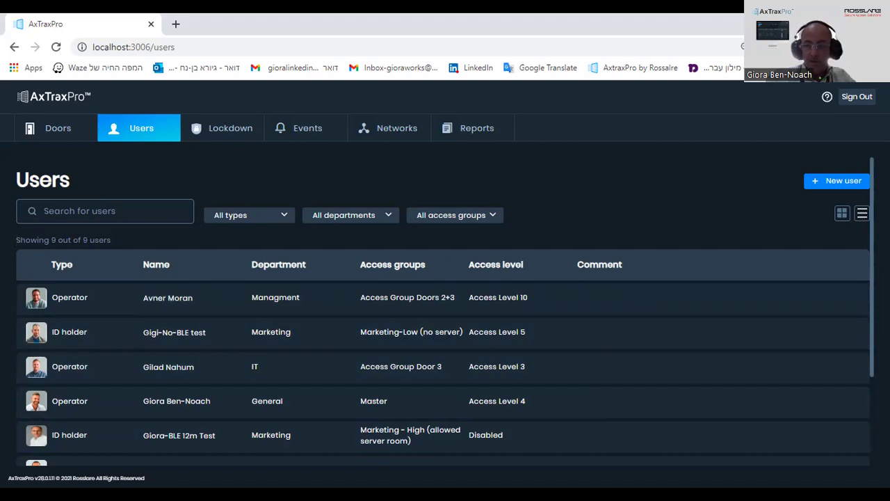
# Step: Review the type, department, access group, access level and comment of every user in the list
pyautogui.moveTo(111, 239); pyautogui.dragTo(626, 267)
pyautogui.scroll(-2, 630, 404)
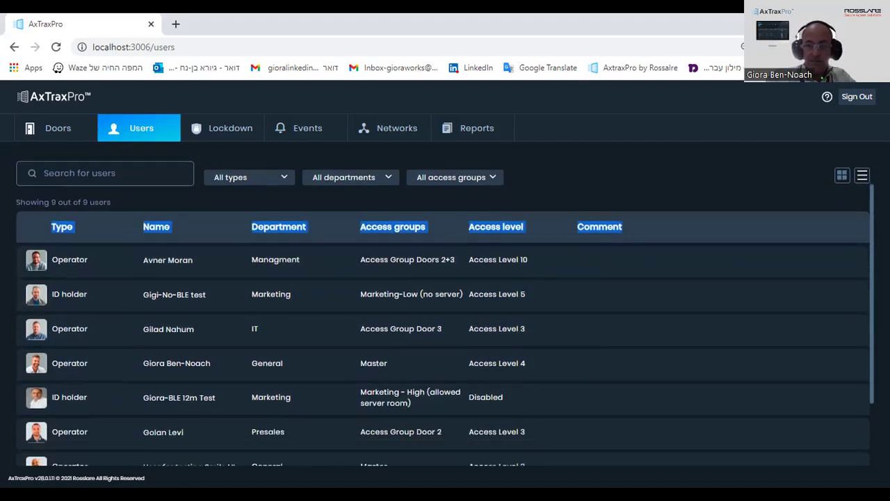
pyautogui.click(862, 290)
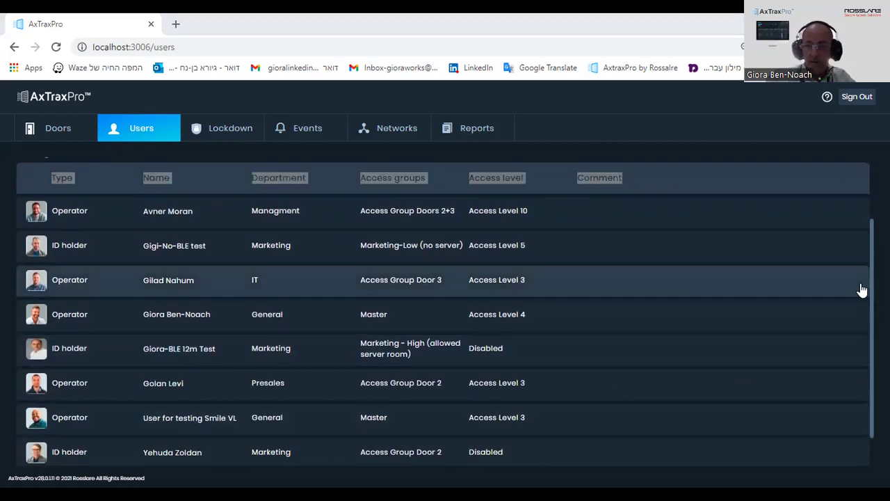
pyautogui.scroll(-1, 707, 387)
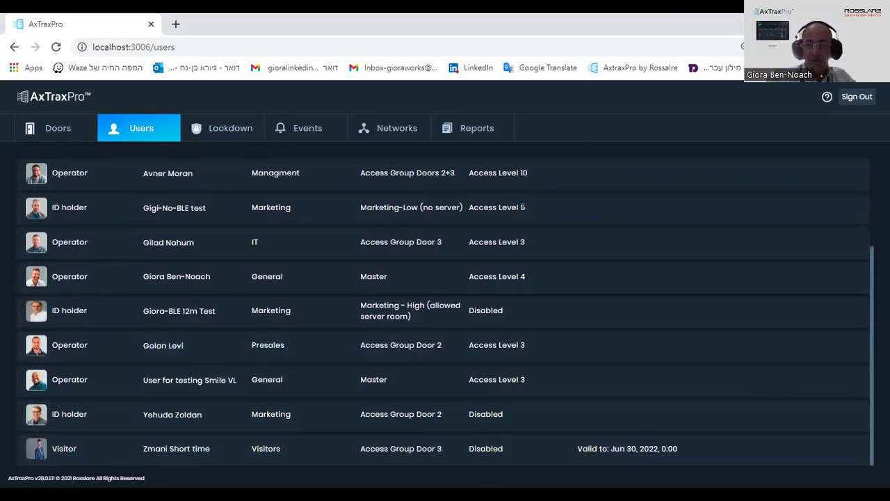
pyautogui.scroll(3, 849, 193)
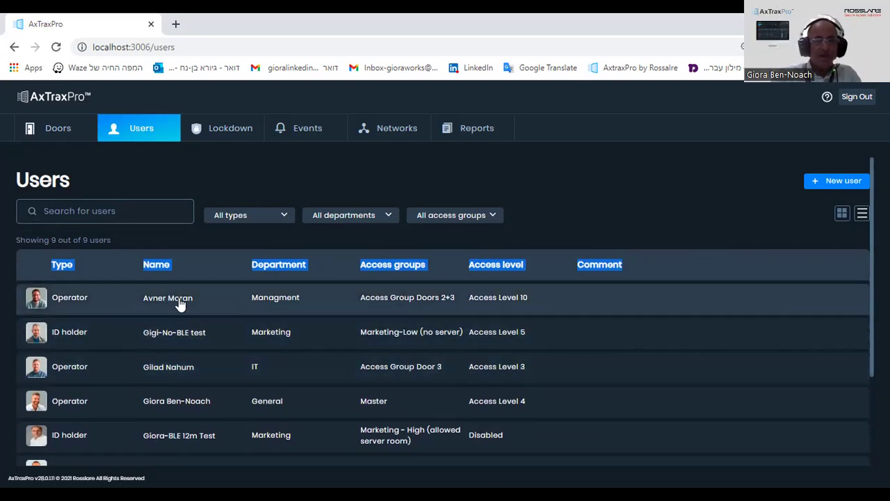
pyautogui.click(293, 177)
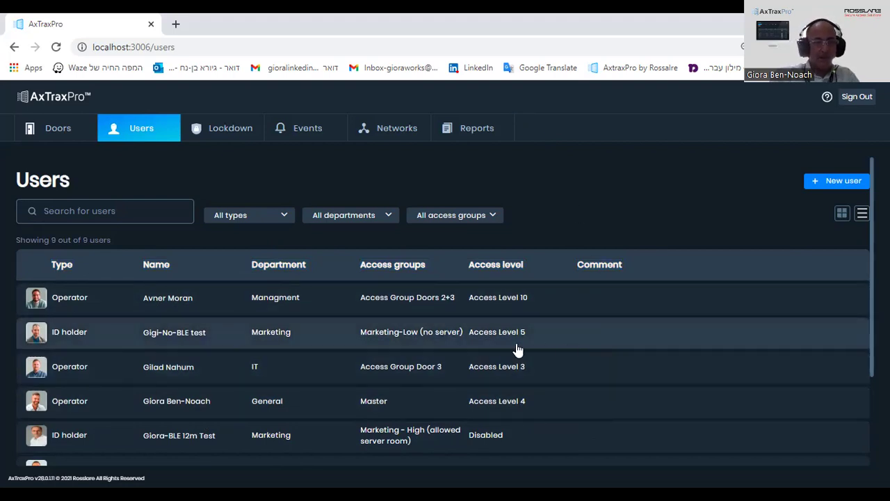
# Step: Search the user list for "go"
pyautogui.click(56, 213)
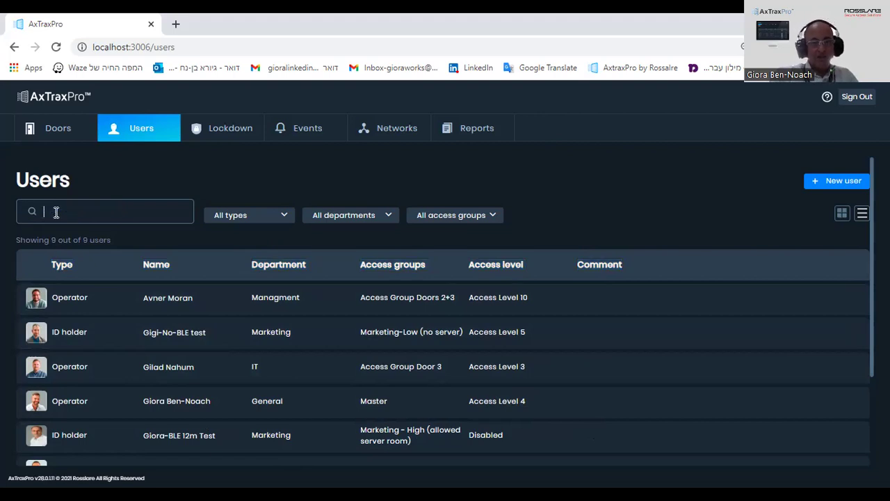
pyautogui.write('gi')
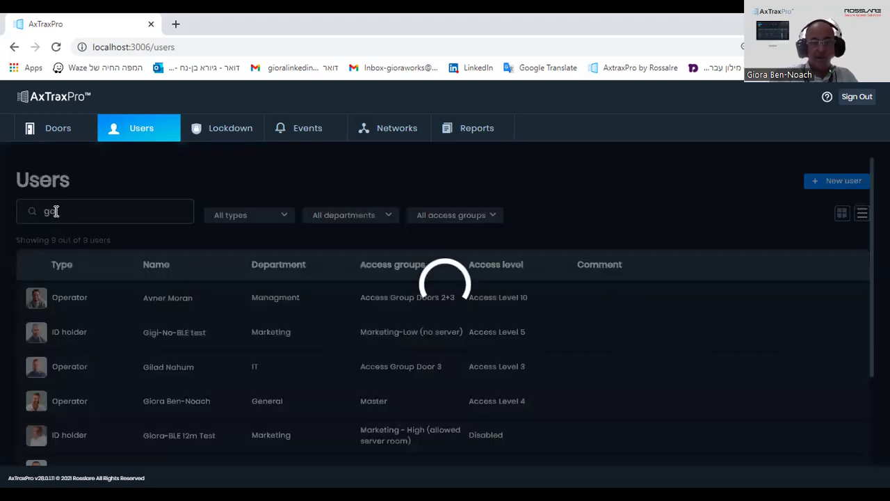
pyautogui.write('o')
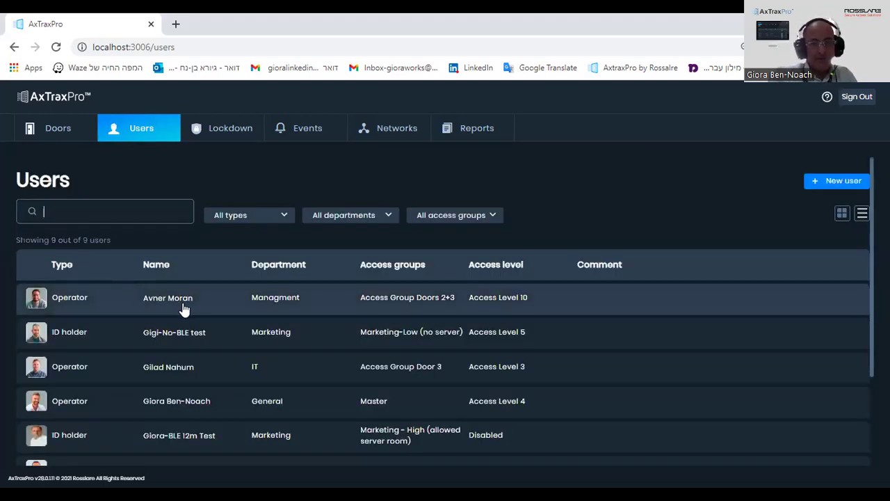
# Step: Filter the user list by type Operator and by Visitor, and reset it to all types
pyautogui.click(283, 219)
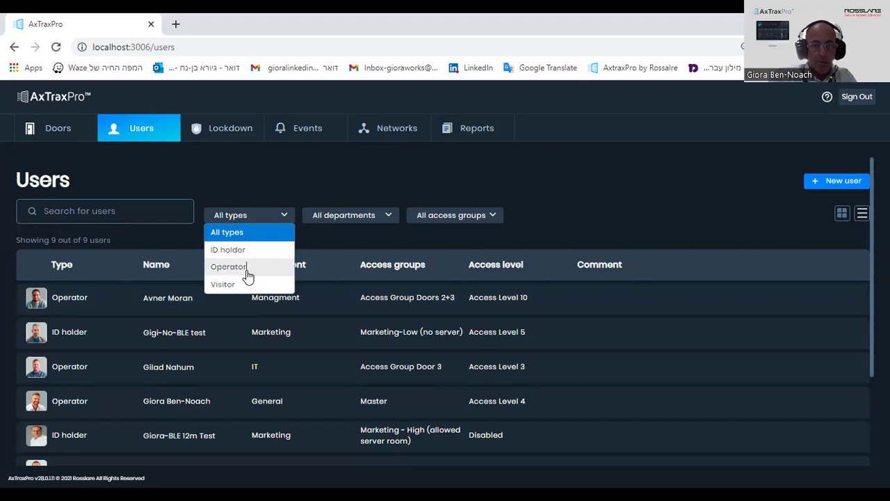
pyautogui.click(247, 270)
pyautogui.click(283, 218)
pyautogui.click(235, 288)
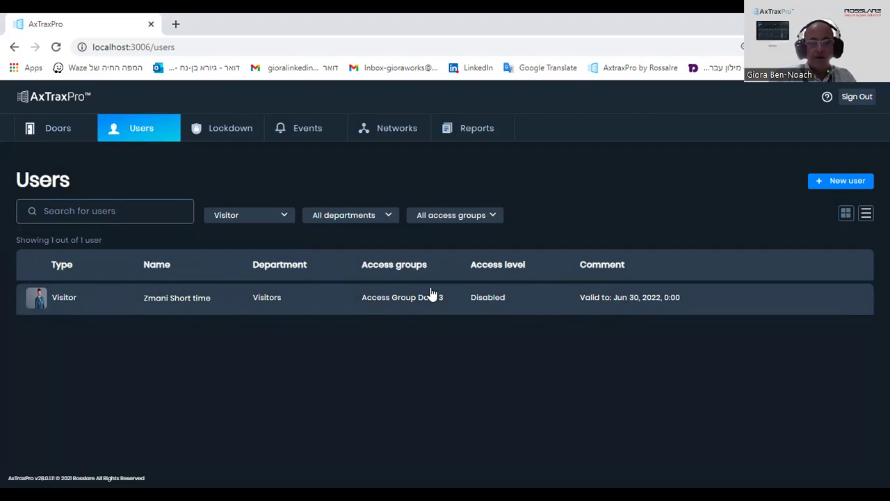
pyautogui.click(282, 221)
pyautogui.click(262, 232)
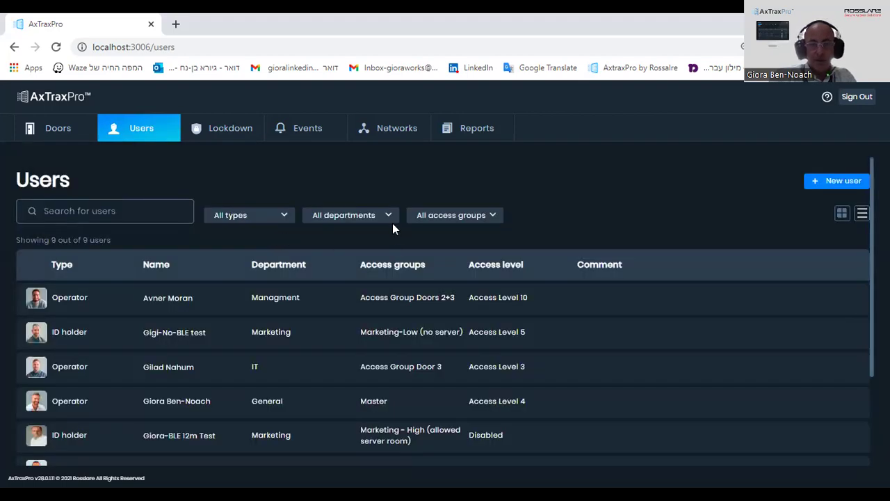
# Step: Filter the users by the Marketing, IT and Presales departments in turn, and restore all departments
pyautogui.click(392, 217)
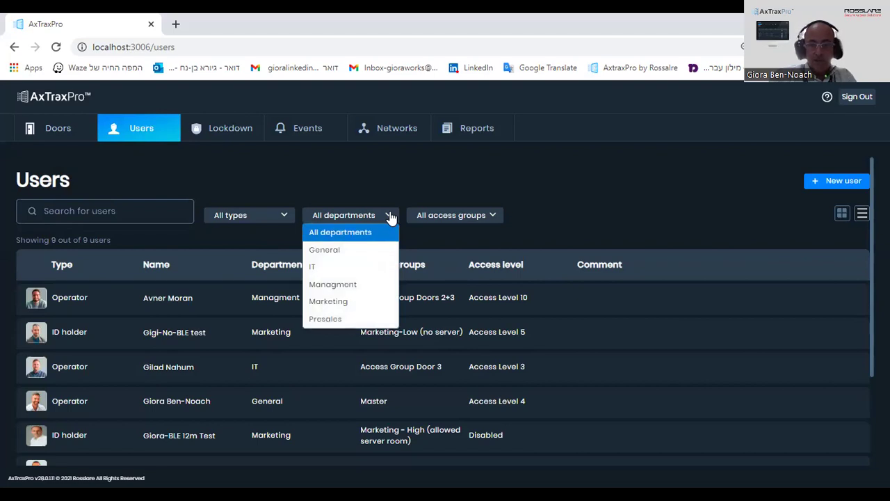
pyautogui.click(341, 306)
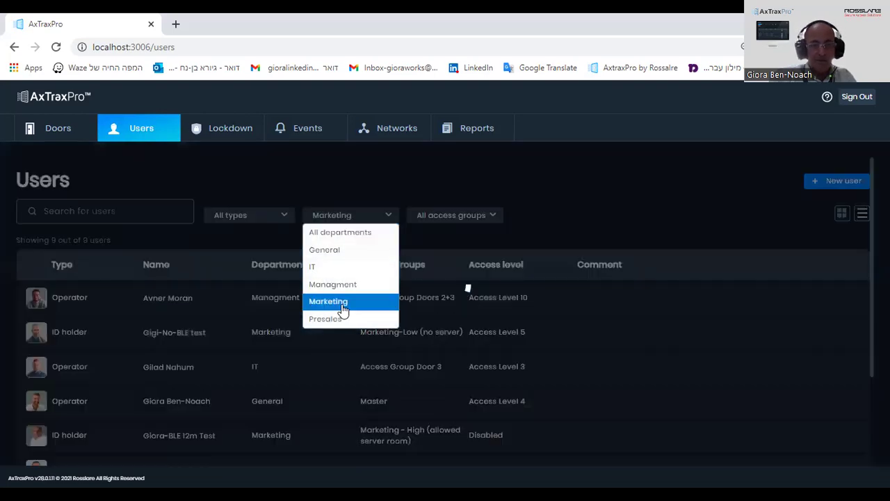
pyautogui.click(386, 219)
pyautogui.click(323, 269)
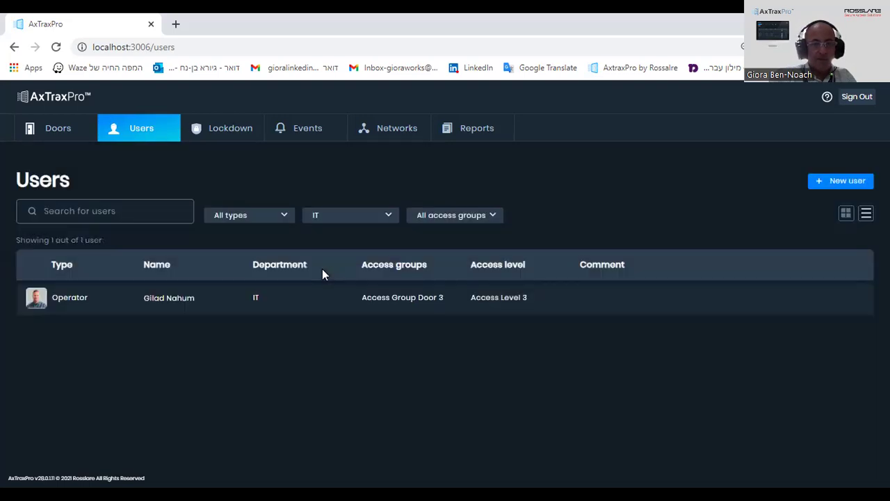
pyautogui.click(388, 220)
pyautogui.click(345, 320)
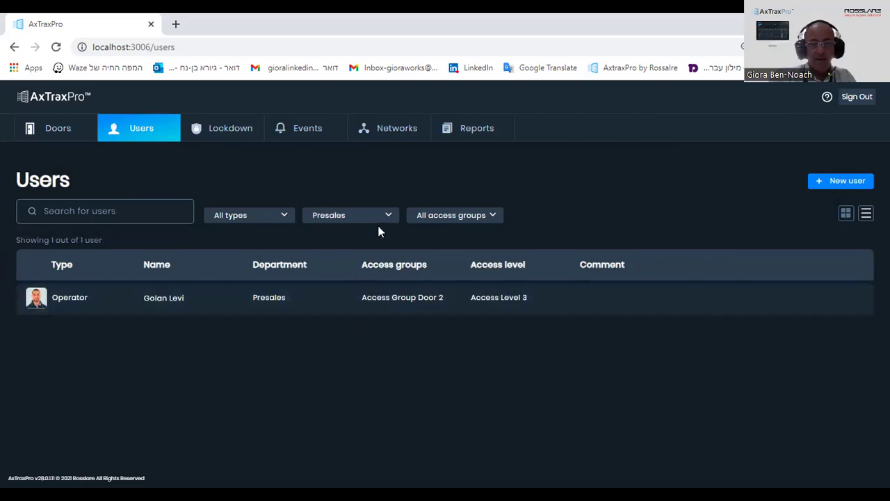
pyautogui.click(387, 220)
pyautogui.click(356, 232)
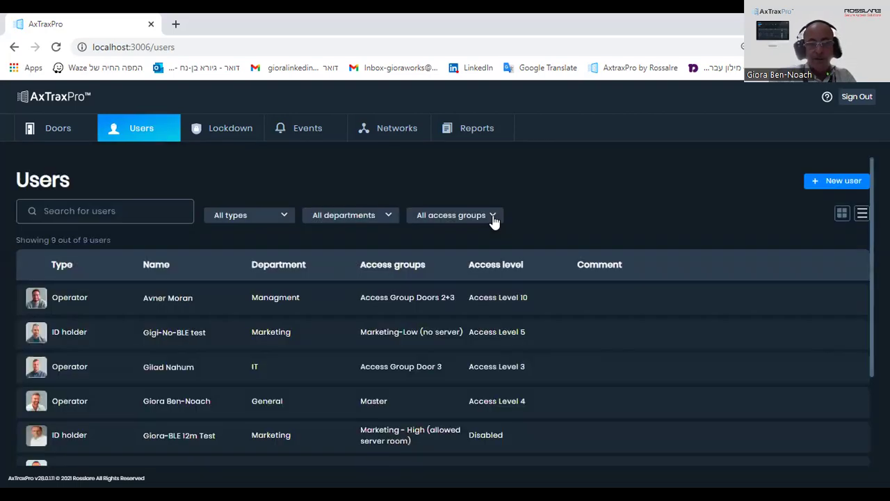
# Step: Filter the users by the access group for door 2, and restore all access groups
pyautogui.click(491, 216)
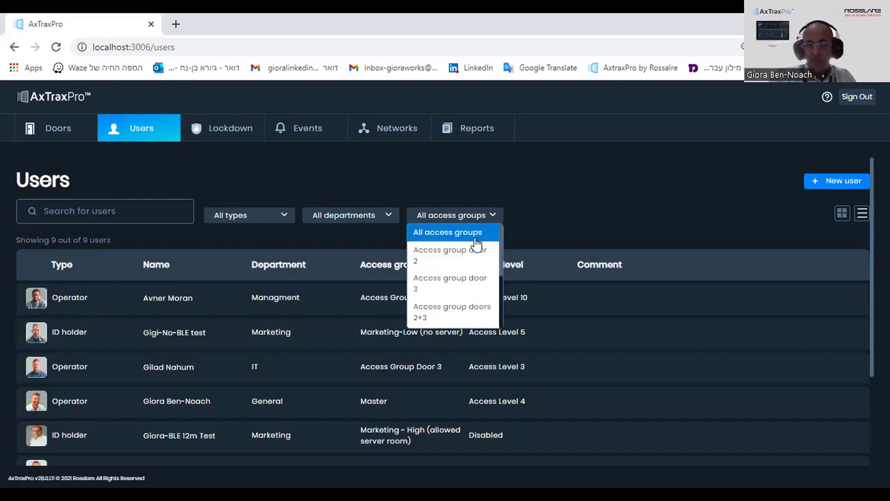
pyautogui.click(462, 257)
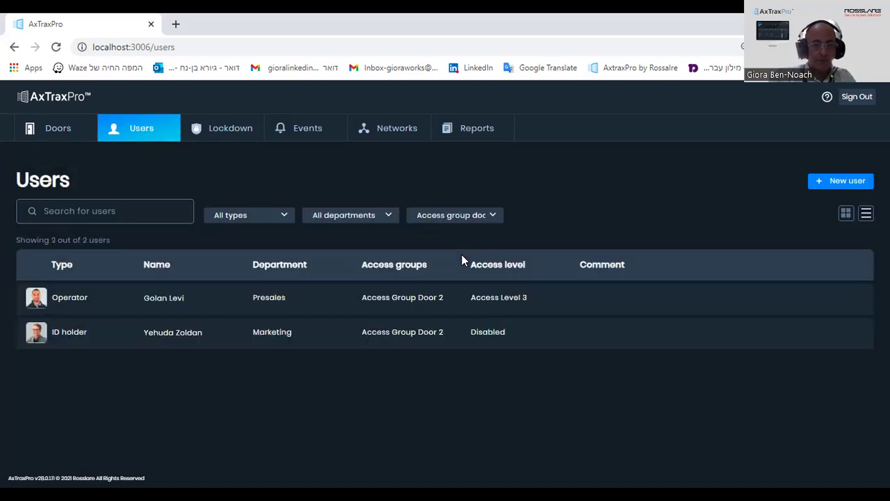
pyautogui.click(493, 217)
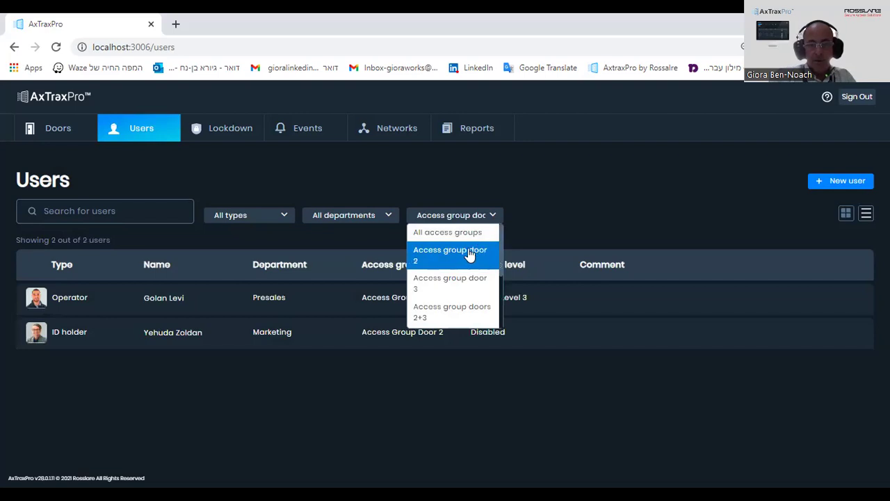
pyautogui.click(459, 233)
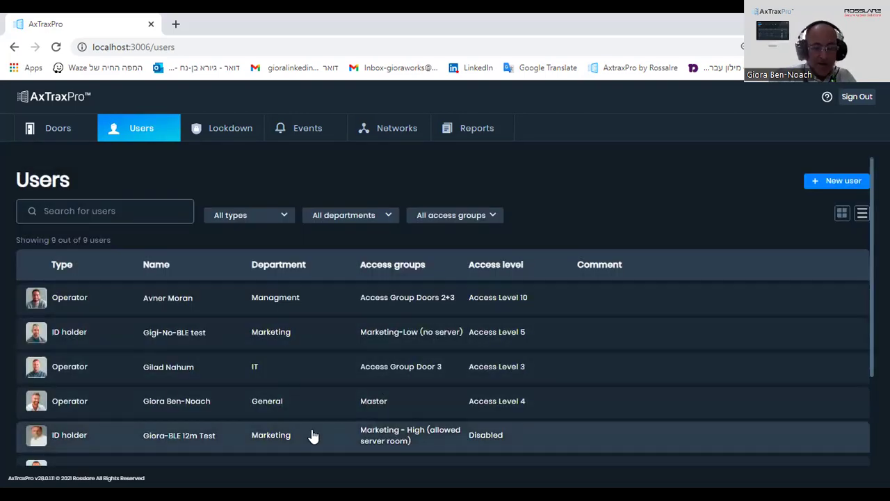
# Step: Open the ID holder in the Marketing - High (allowed server room) access group and review the validity period, credentials and rights
pyautogui.click(102, 438)
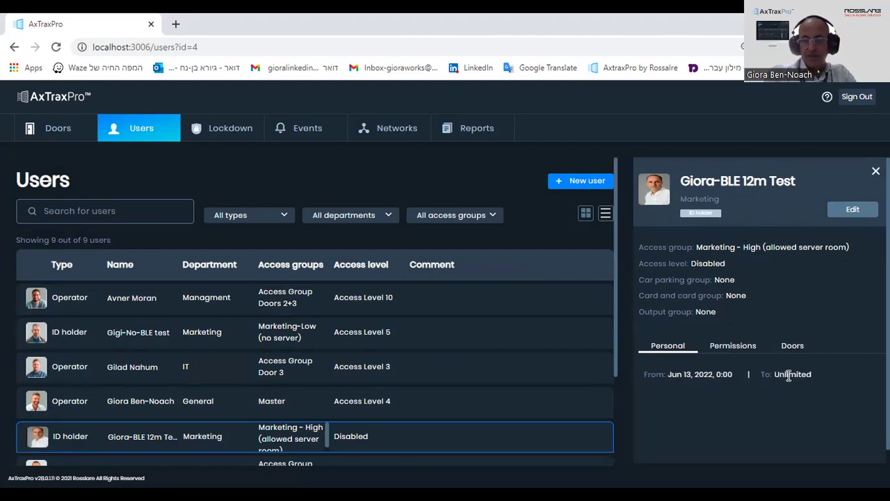
pyautogui.click(730, 351)
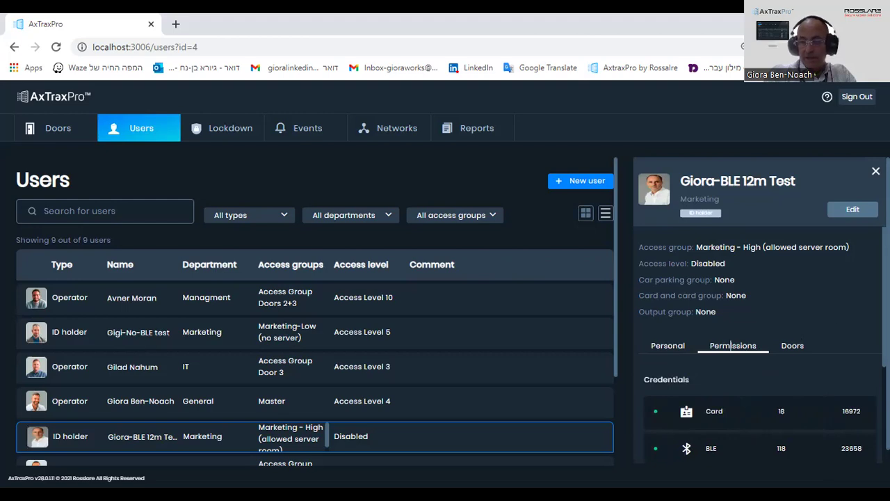
pyautogui.scroll(-3, 757, 334)
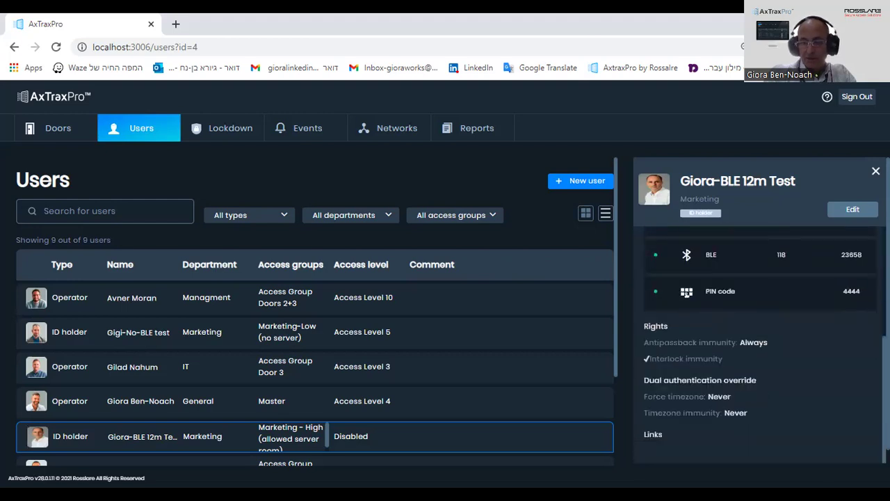
pyautogui.scroll(2, 732, 262)
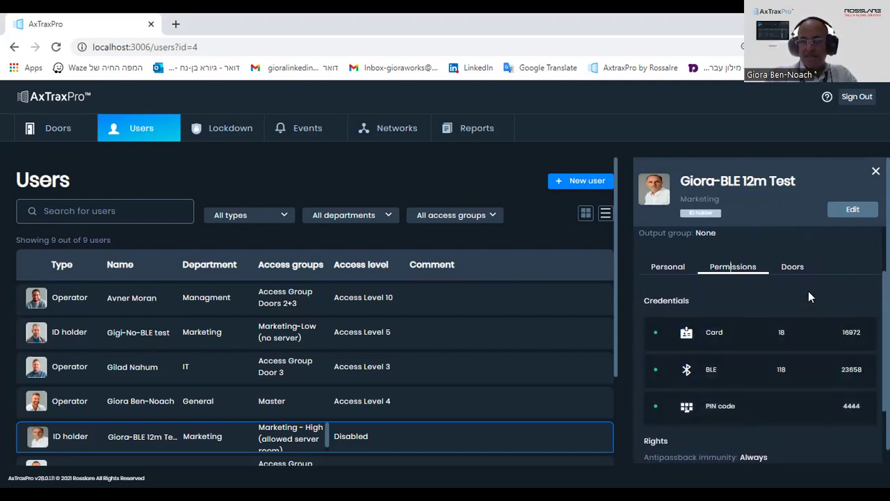
# Step: Compare the doors permitted to the Marketing - High ID holder with those of the Presales operator, returning to the ID holder's record
pyautogui.click(788, 266)
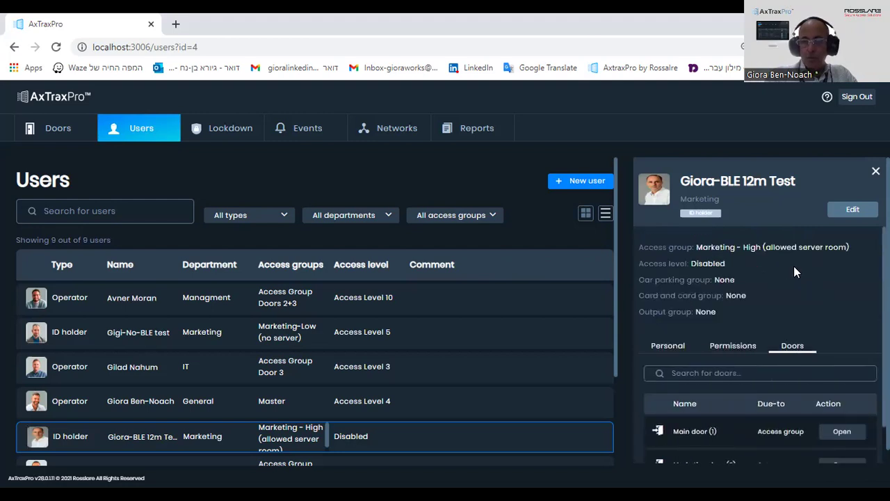
pyautogui.scroll(-1, 783, 284)
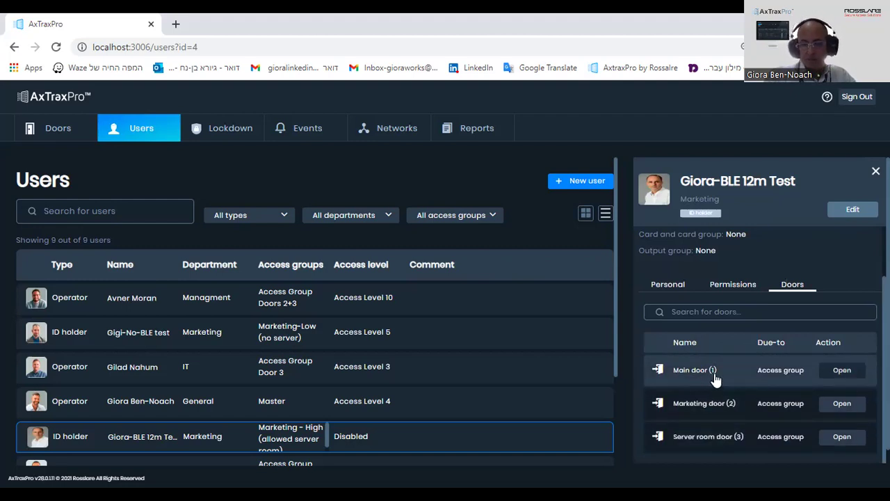
pyautogui.click(27, 471)
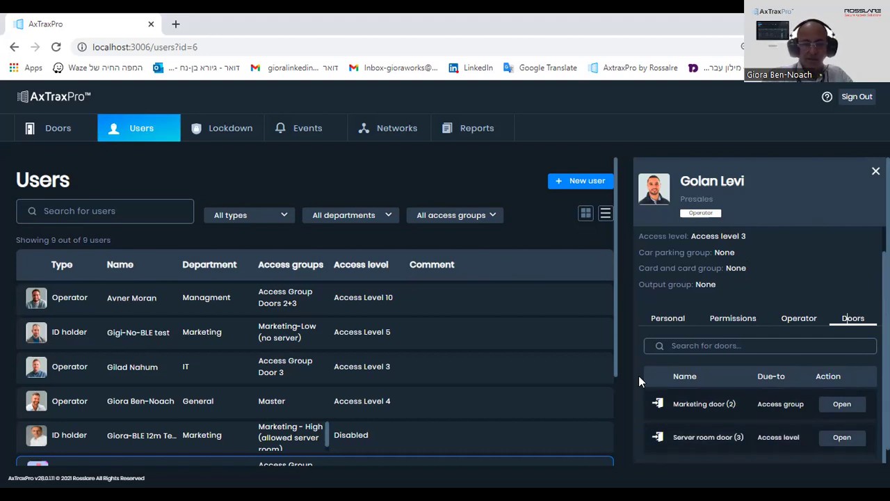
pyautogui.click(63, 428)
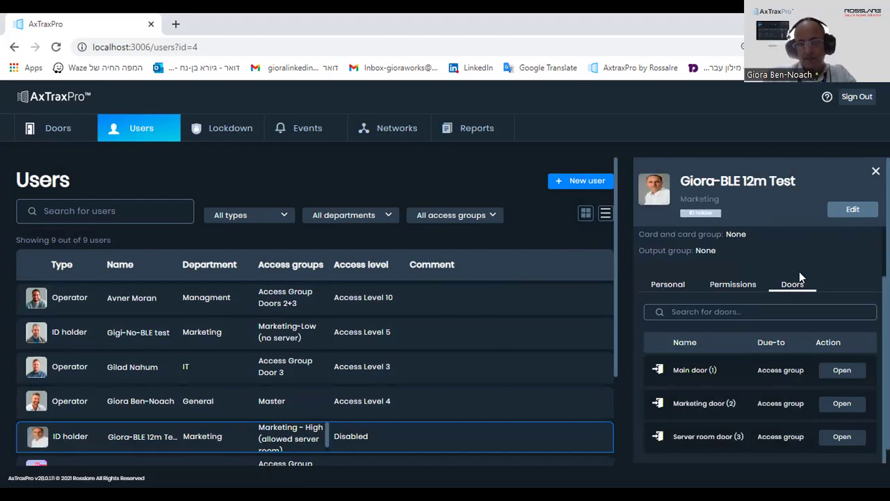
# Step: Open the ID holder's record for editing and view the photo file selection, closing it without choosing an image
pyautogui.click(845, 213)
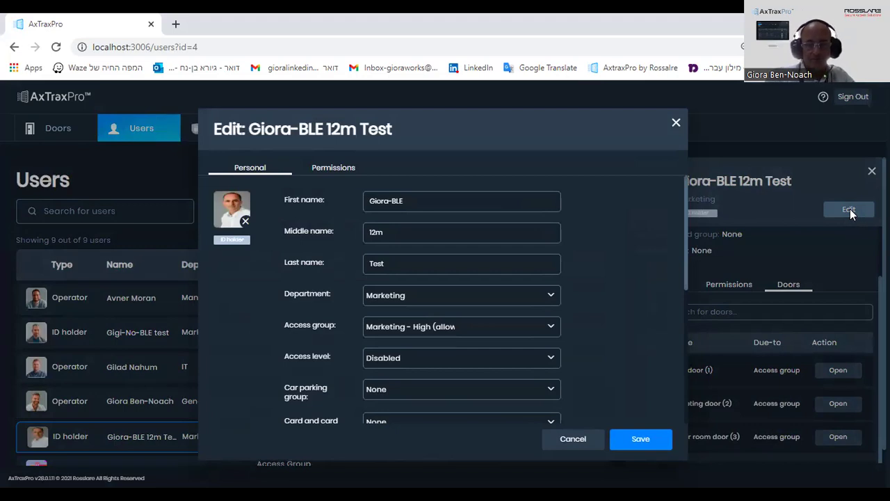
pyautogui.click(226, 219)
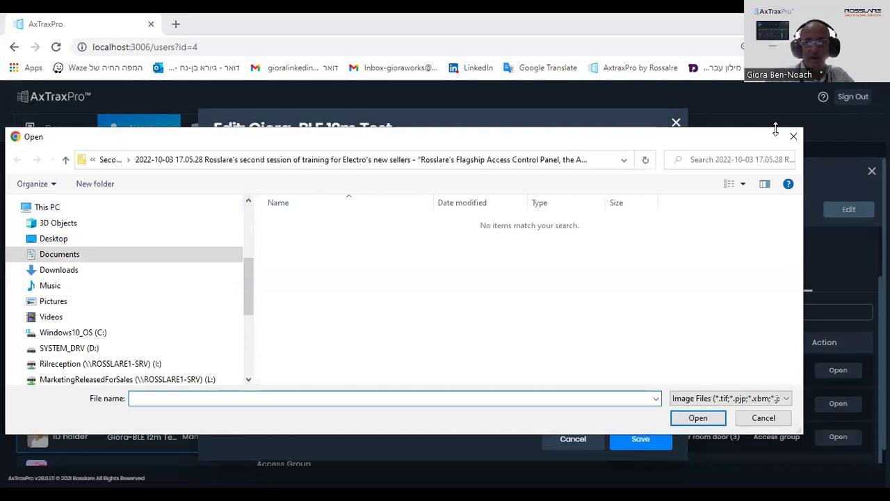
pyautogui.click(795, 137)
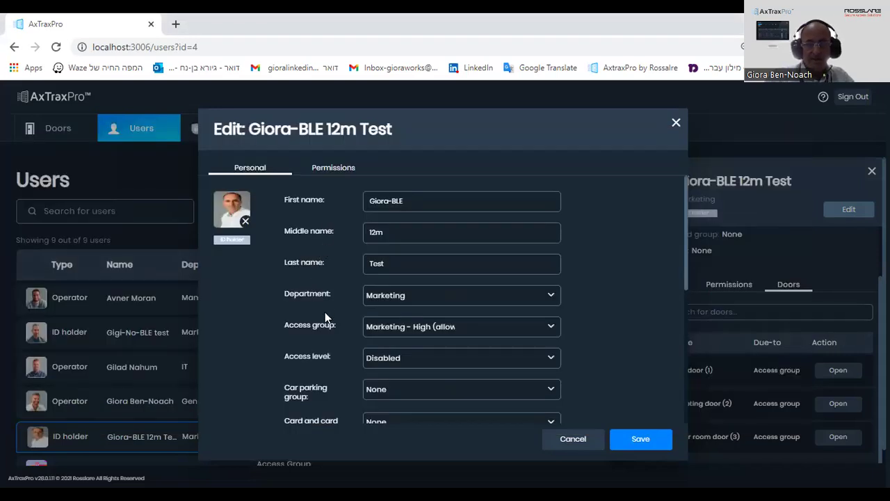
# Step: Examine the department, access group and access level options and the validity, contact and notes fields in the ID holder's personal data
pyautogui.click(550, 297)
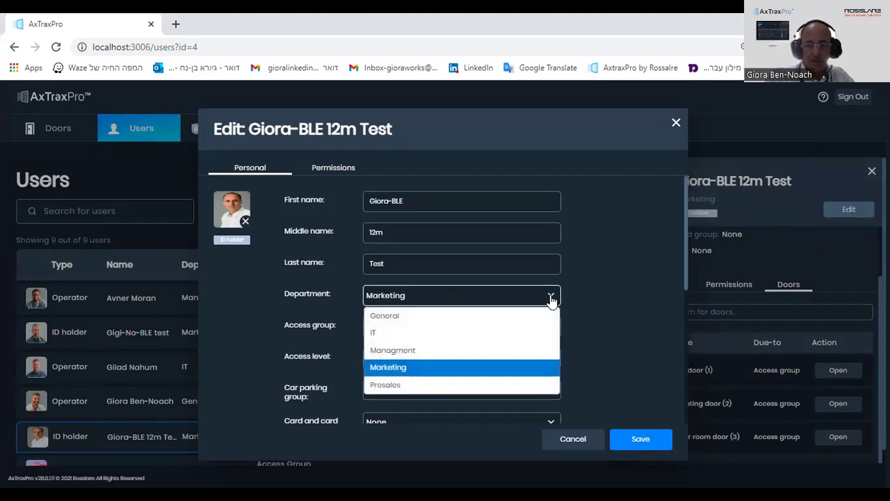
pyautogui.click(550, 297)
pyautogui.click(553, 326)
pyautogui.click(554, 327)
pyautogui.click(554, 357)
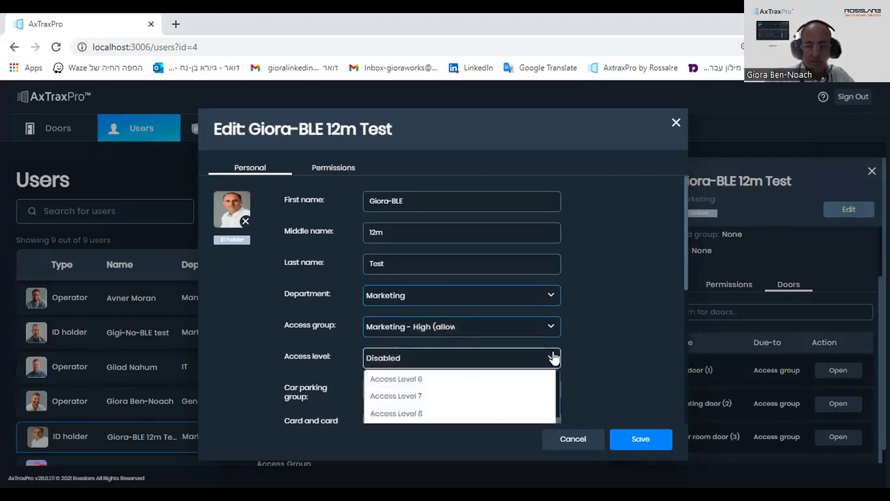
pyautogui.click(553, 357)
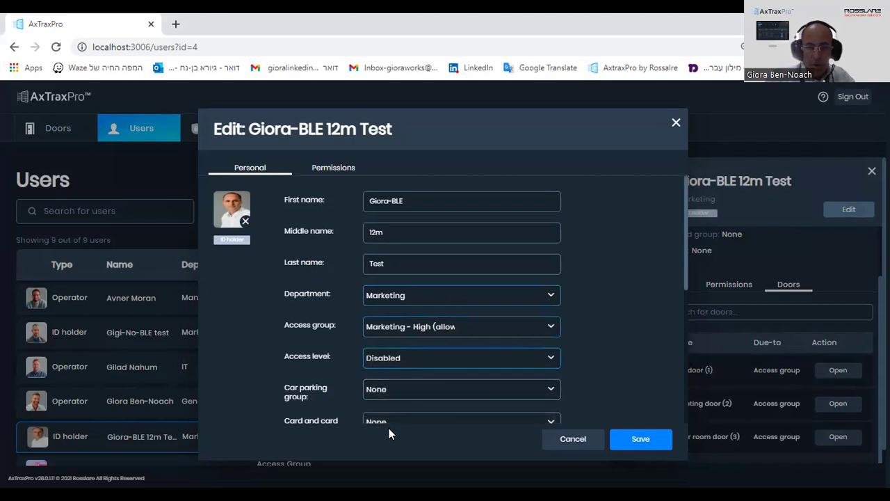
pyautogui.moveTo(686, 274); pyautogui.dragTo(703, 384)
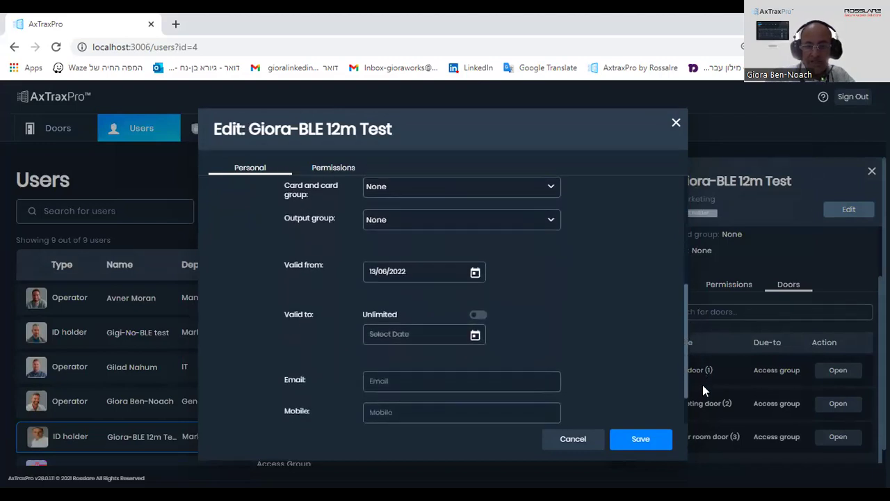
pyautogui.moveTo(687, 341); pyautogui.dragTo(666, 380)
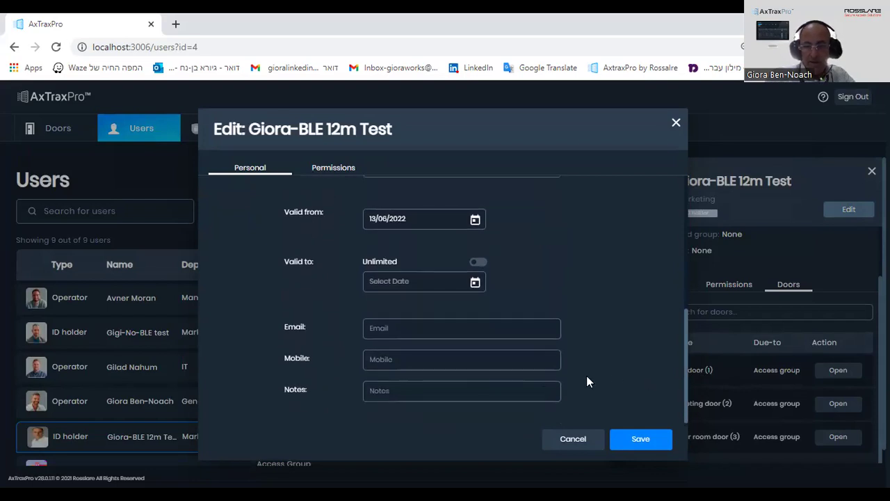
# Step: Review the ID holder's editable credentials, rights and authentication override, and close the editor and user details without saving
pyautogui.click(330, 171)
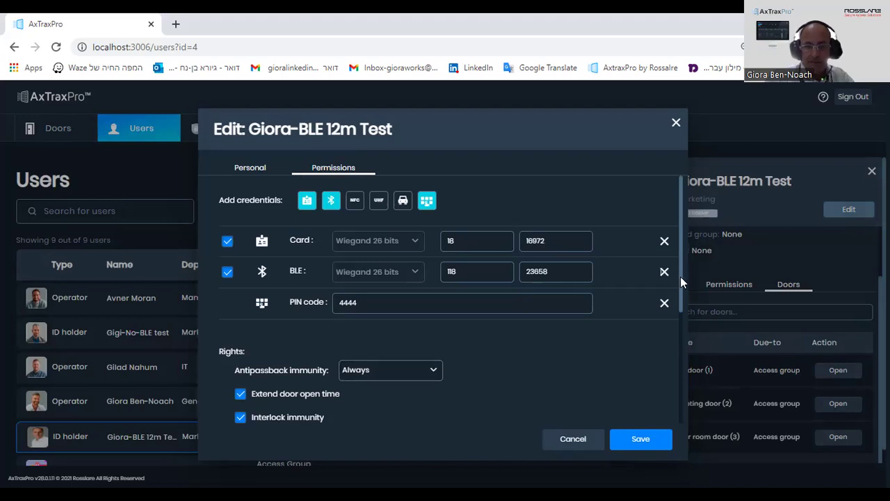
pyautogui.moveTo(681, 286); pyautogui.dragTo(681, 376)
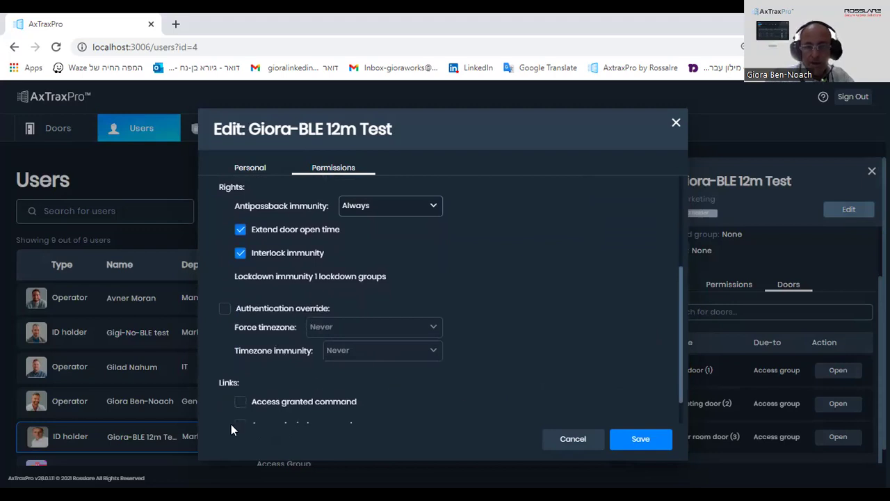
pyautogui.moveTo(680, 323); pyautogui.dragTo(691, 306)
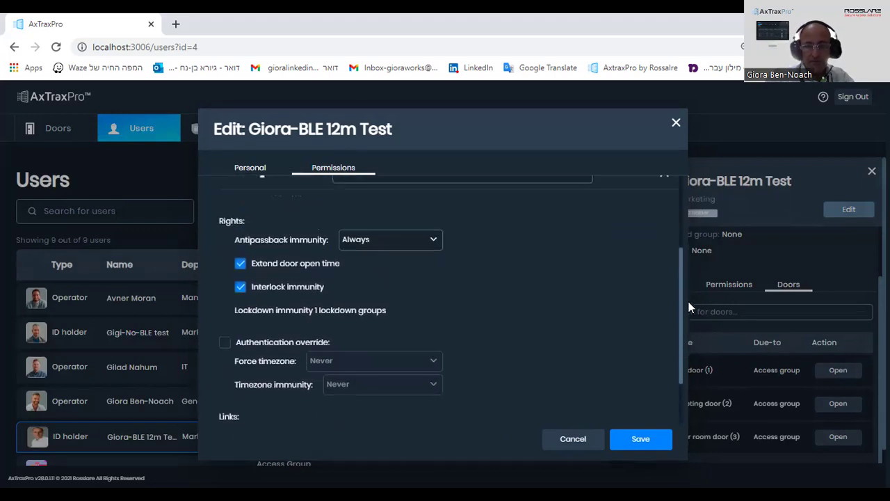
pyautogui.click(675, 123)
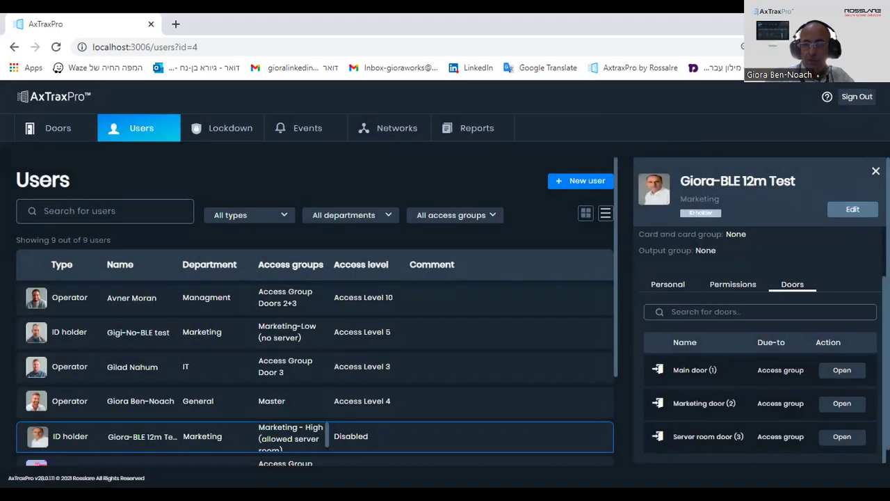
pyautogui.click(876, 171)
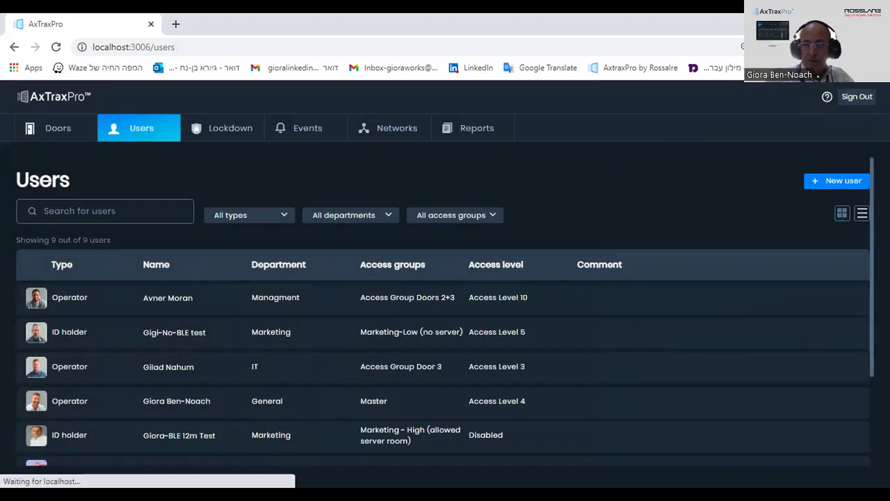
# Step: Open a new ID holder form, review its personal fields and permission options, and close it without creating the record
pyautogui.click(828, 186)
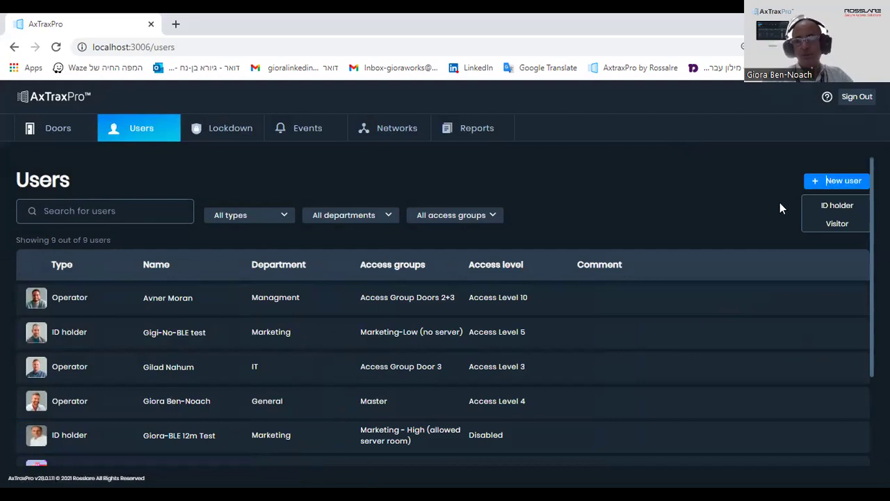
pyautogui.click(826, 206)
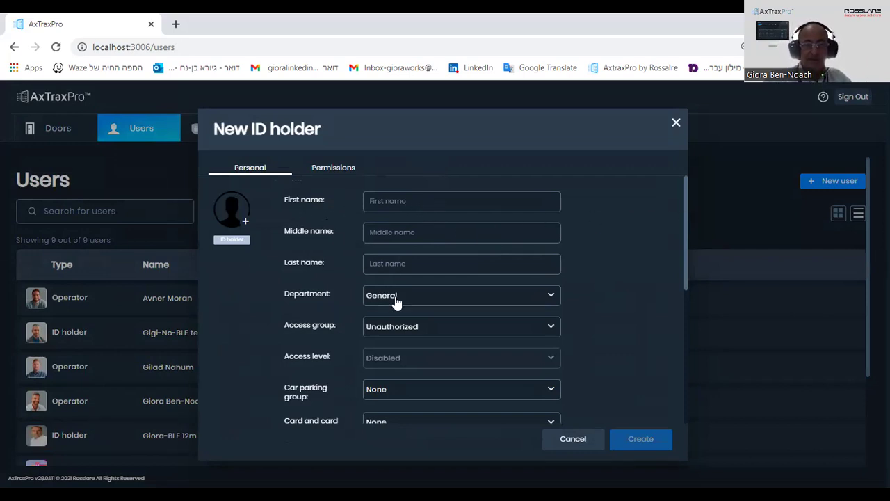
pyautogui.moveTo(685, 237); pyautogui.dragTo(664, 331)
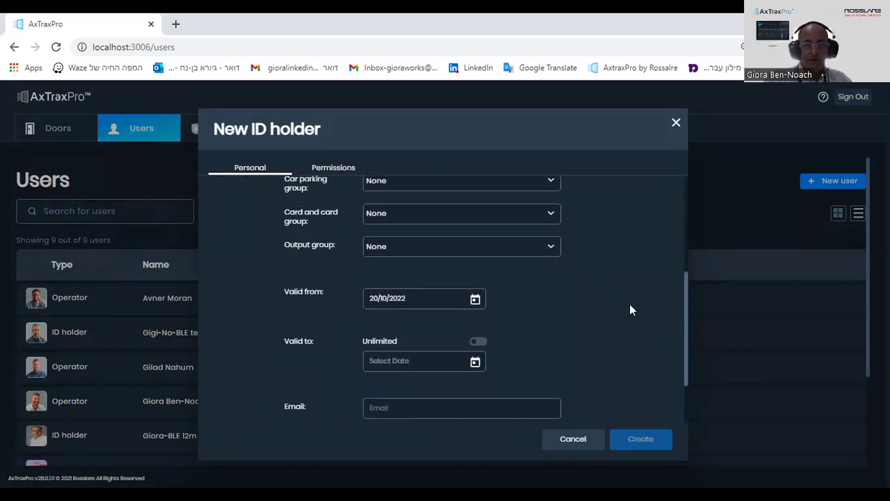
pyautogui.click(351, 171)
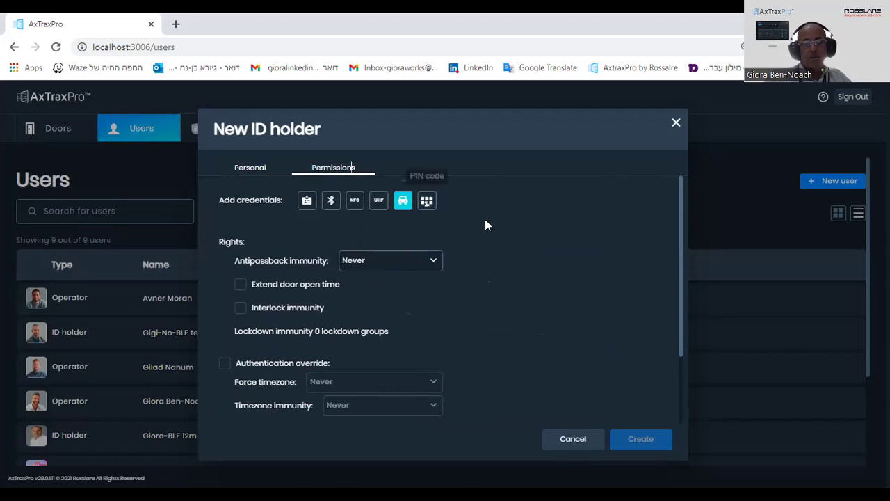
pyautogui.click(677, 124)
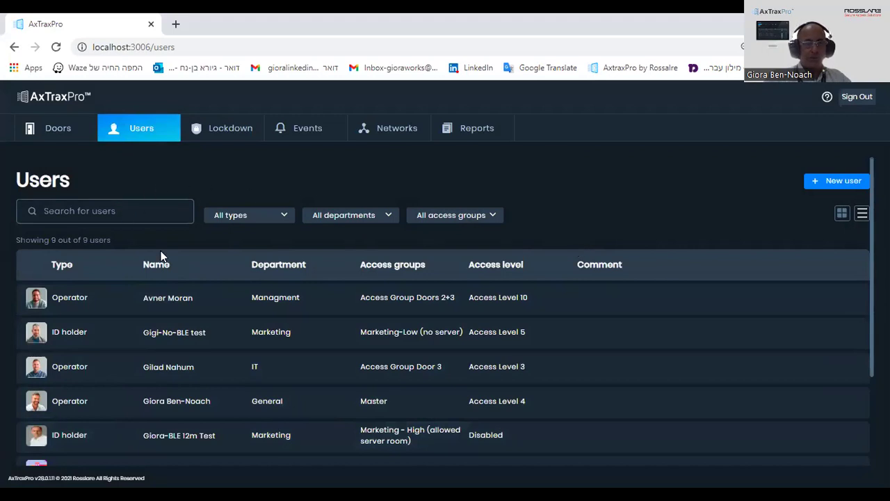
# Step: View the lockdown groups and close the details of Lockdown Group 1
pyautogui.click(222, 136)
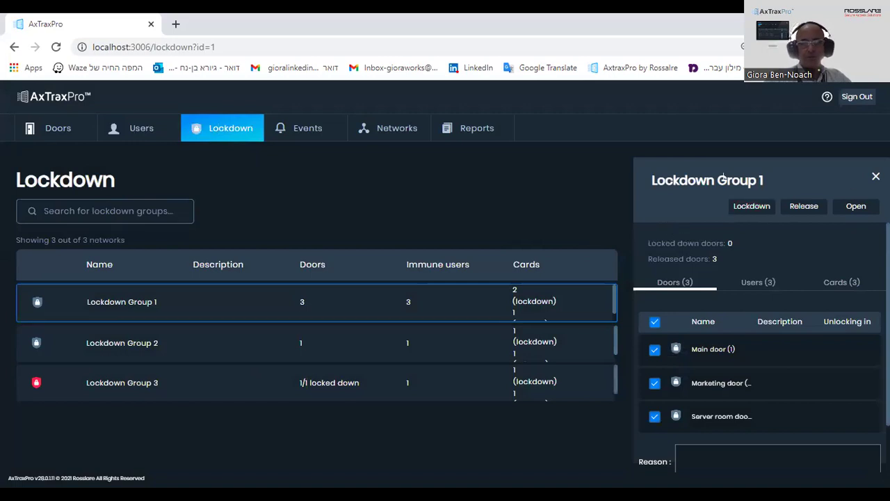
pyautogui.press('Escape')
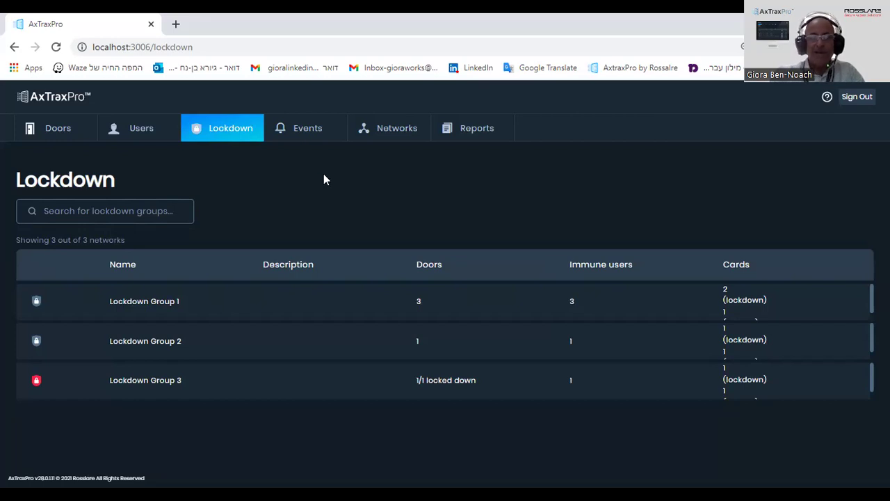
# Step: Search the events list for "access" and clear the search
pyautogui.click(311, 133)
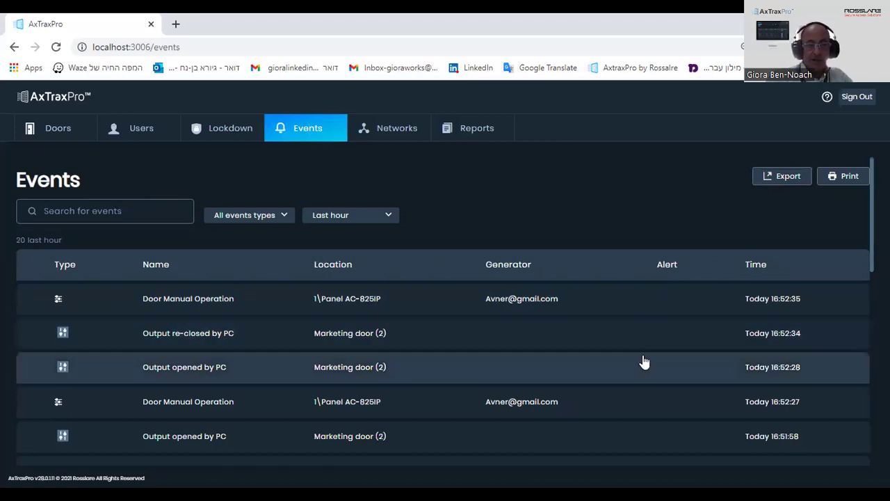
pyautogui.click(66, 212)
pyautogui.write('access')
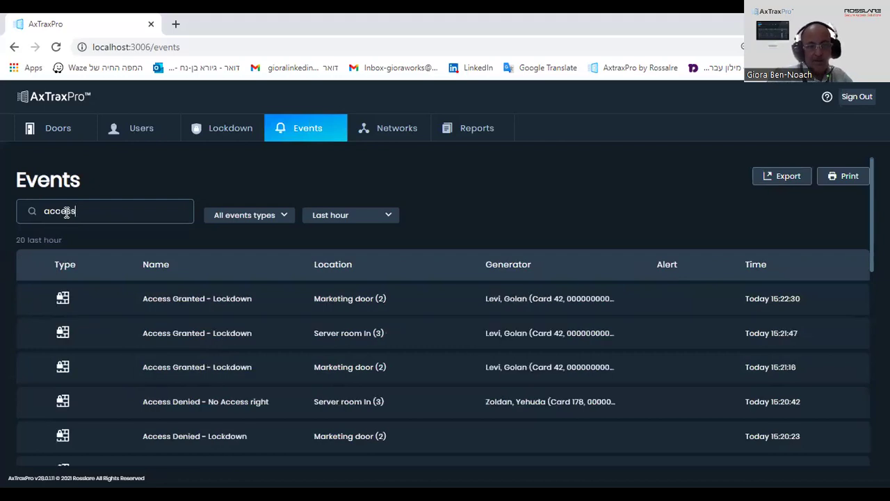
pyautogui.press('BackSpace')
pyautogui.press('BackSpace')
pyautogui.press('BackSpace')
pyautogui.press('BackSpace')
pyautogui.press('BackSpace')
pyautogui.press('BackSpace')
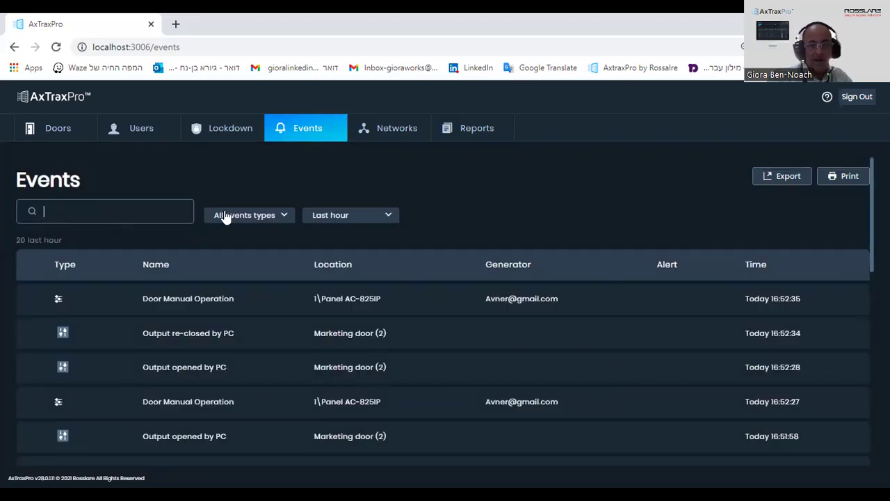
# Step: Filter the events by Controllers, restore all event types, and set the period to All times
pyautogui.click(284, 215)
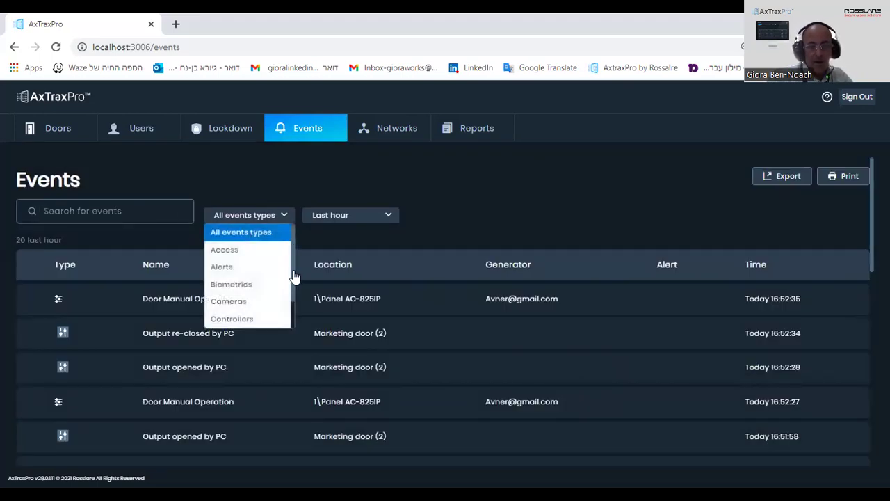
pyautogui.click(253, 318)
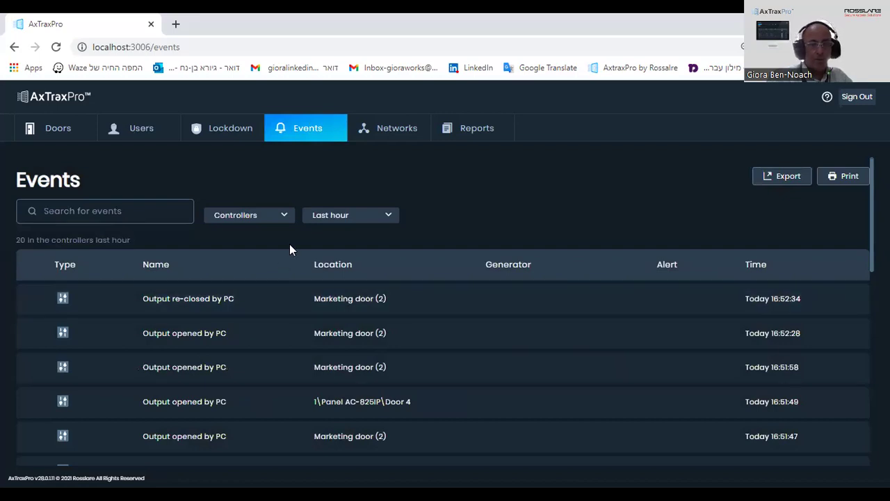
pyautogui.click(286, 216)
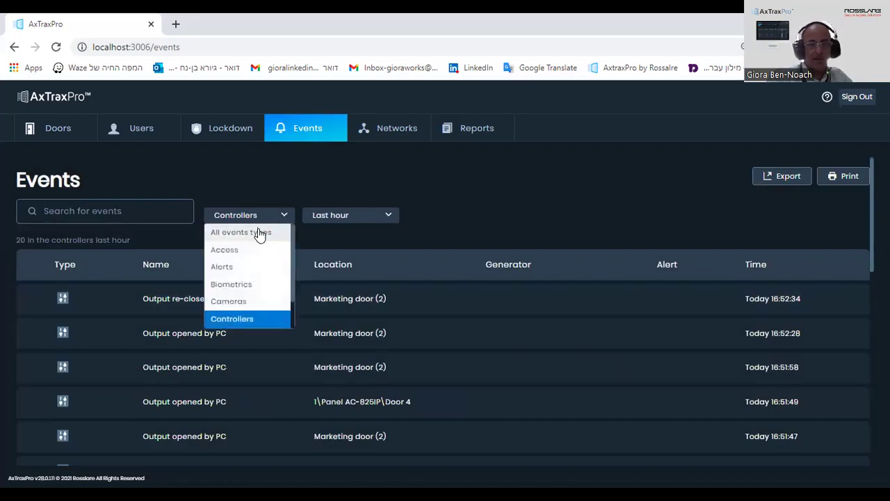
pyautogui.click(259, 230)
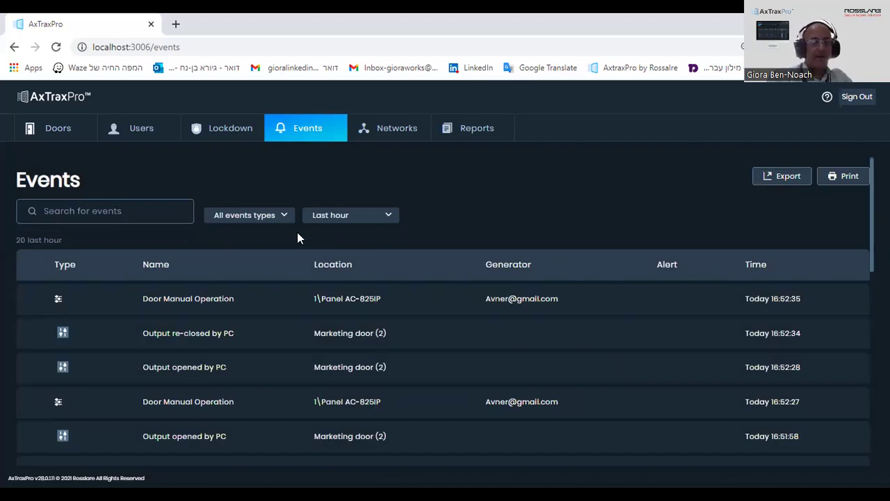
pyautogui.click(390, 217)
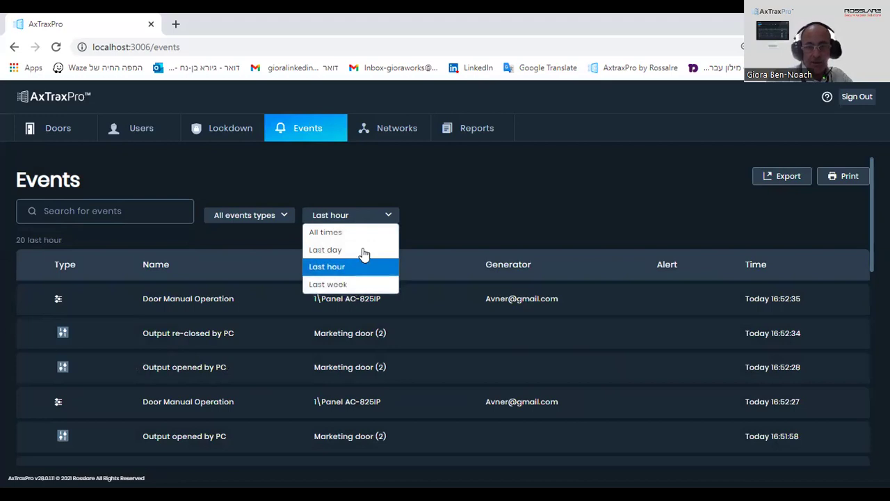
pyautogui.click(334, 231)
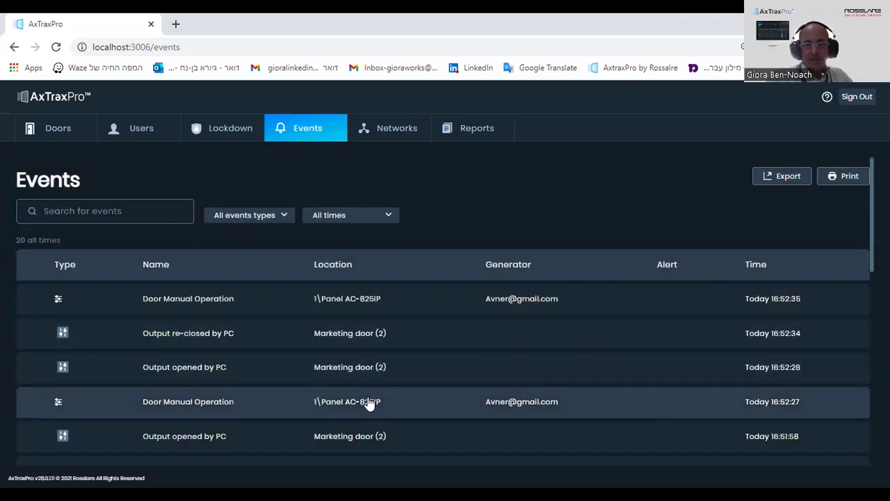
# Step: Inspect the location of the Marketing door re-close event and the generator of the latest door manual operation, and close the details
pyautogui.click(344, 339)
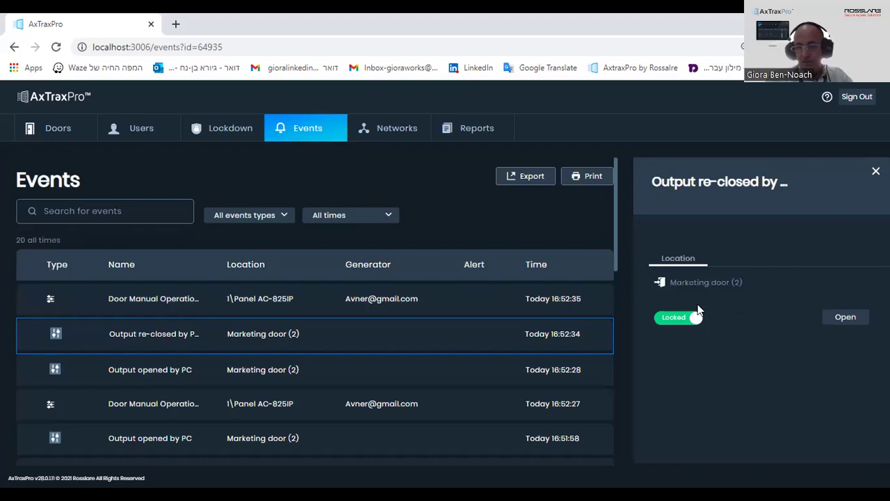
pyautogui.click(322, 309)
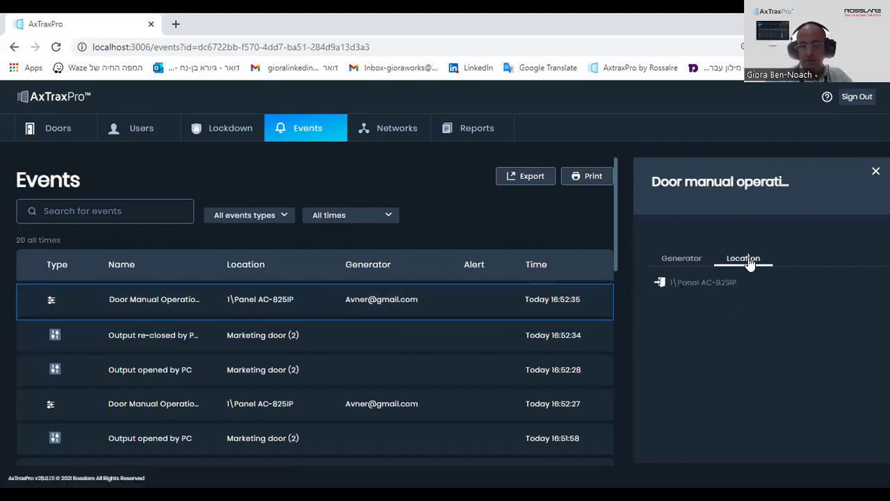
pyautogui.click(681, 258)
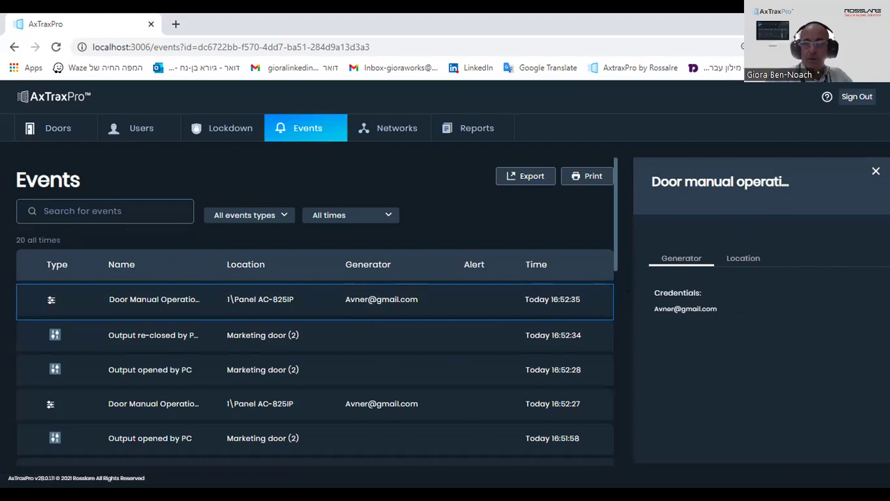
pyautogui.click(876, 170)
# Step: Review the export format options for the events list and its print preview, and leave the preview
pyautogui.click(788, 178)
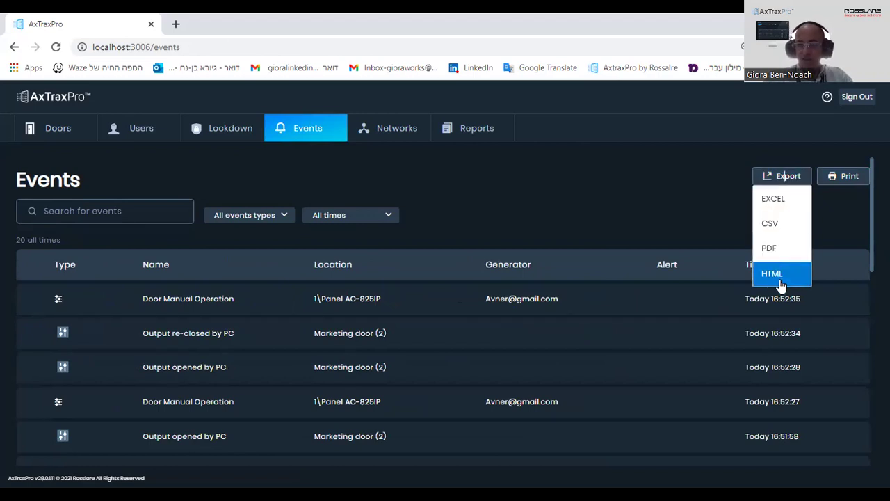
pyautogui.click(847, 175)
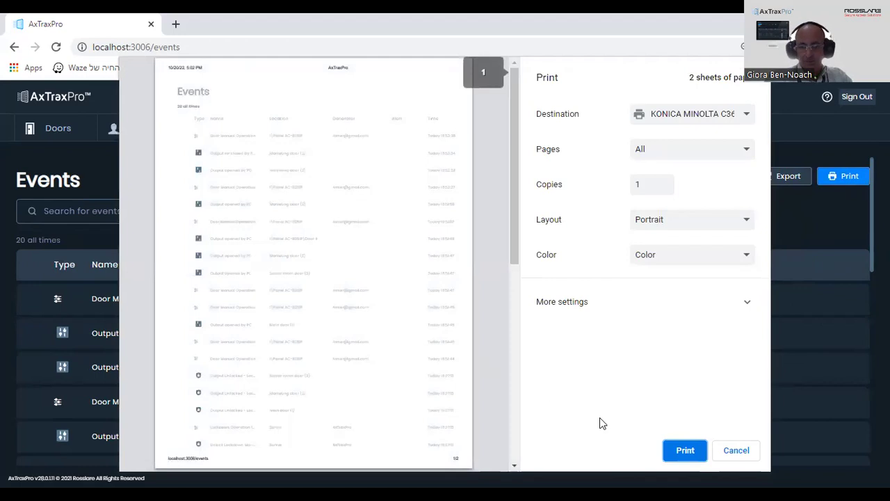
pyautogui.press('Return')
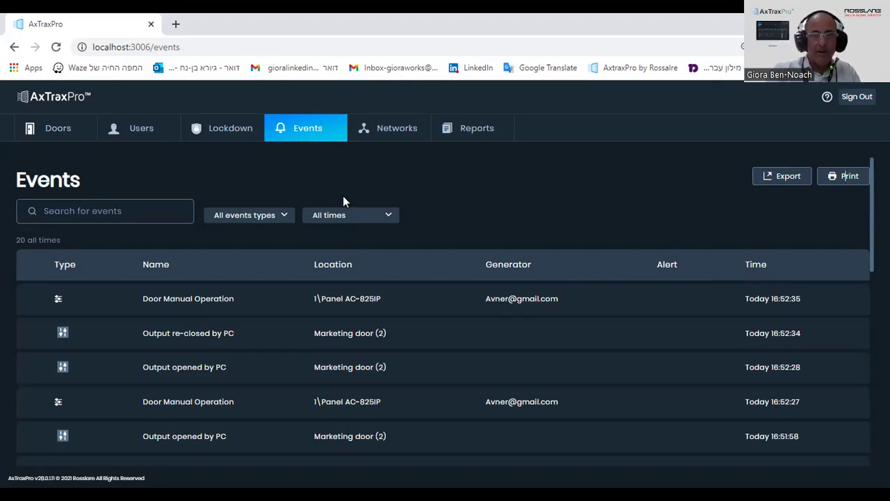
# Step: Examine the doors, immune users and cards assigned to Lockdown Group 1, returning to its doors
pyautogui.click(228, 139)
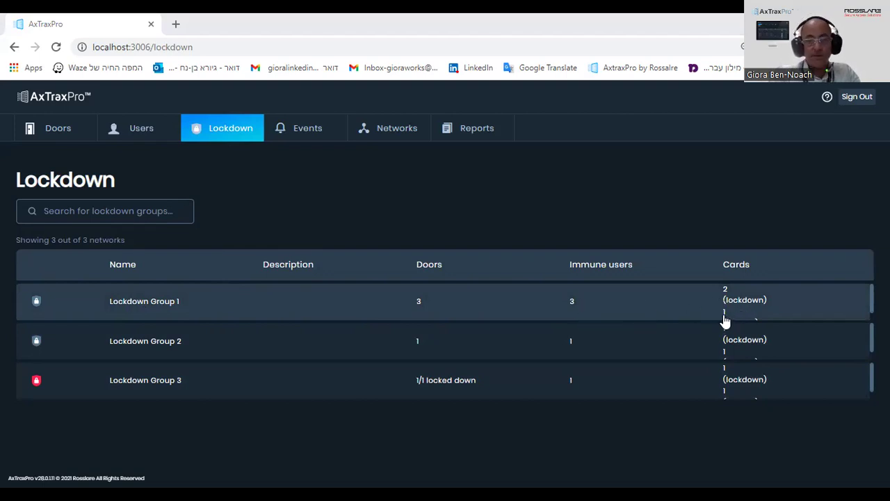
pyautogui.click(361, 304)
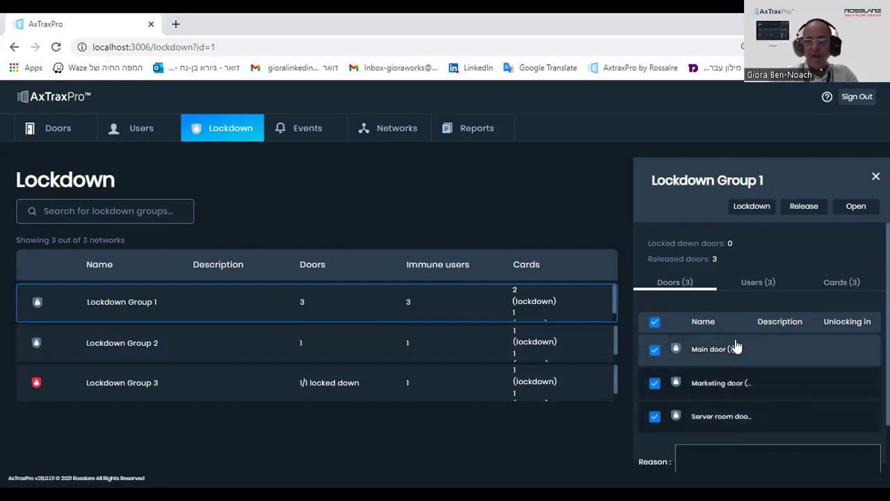
pyautogui.click(754, 285)
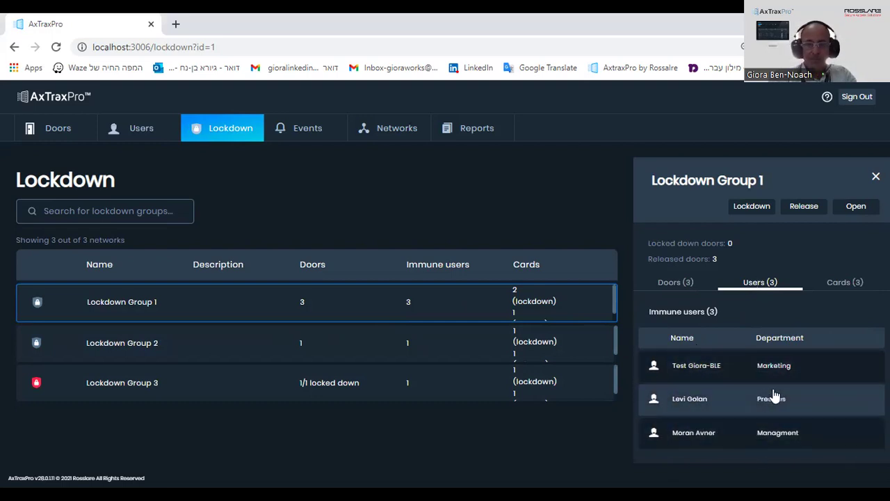
pyautogui.click(840, 285)
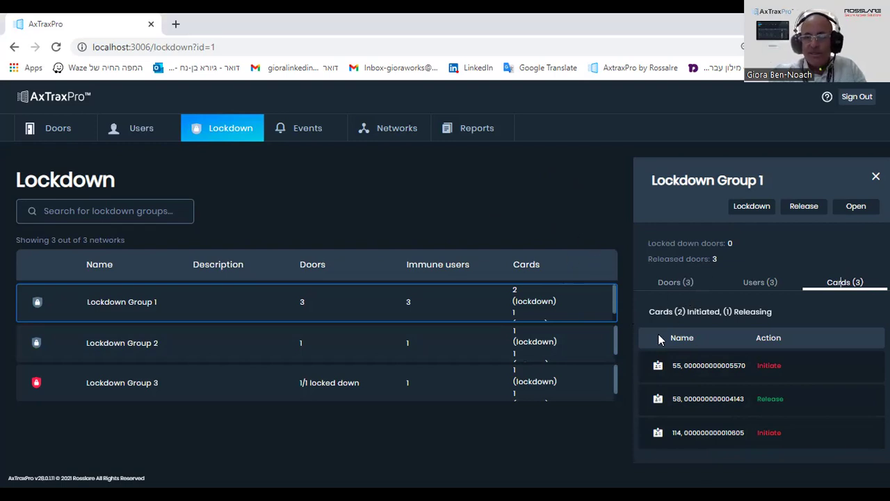
pyautogui.click(668, 291)
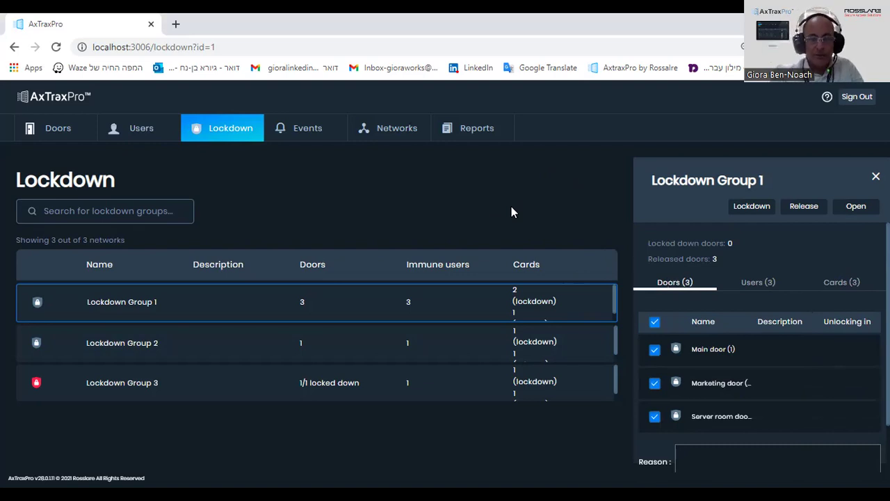
# Step: Check the latest access events and lock down all three doors of Lockdown Group 1
pyautogui.click(313, 133)
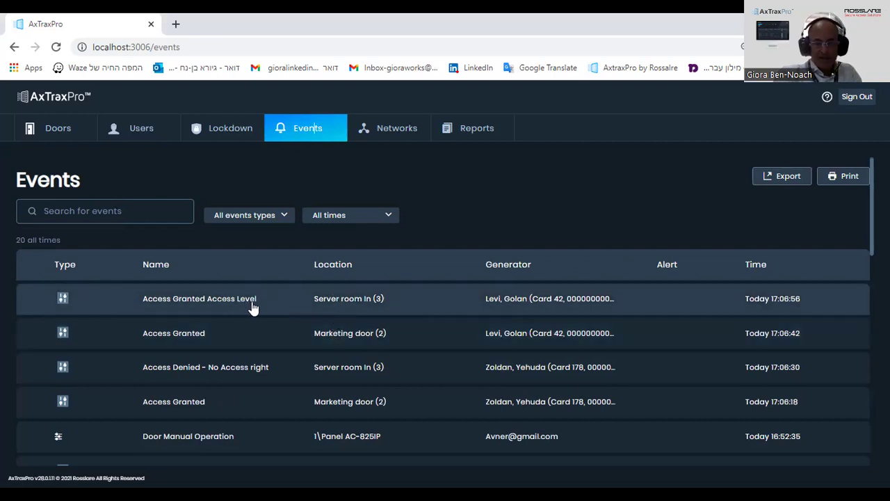
pyautogui.click(229, 130)
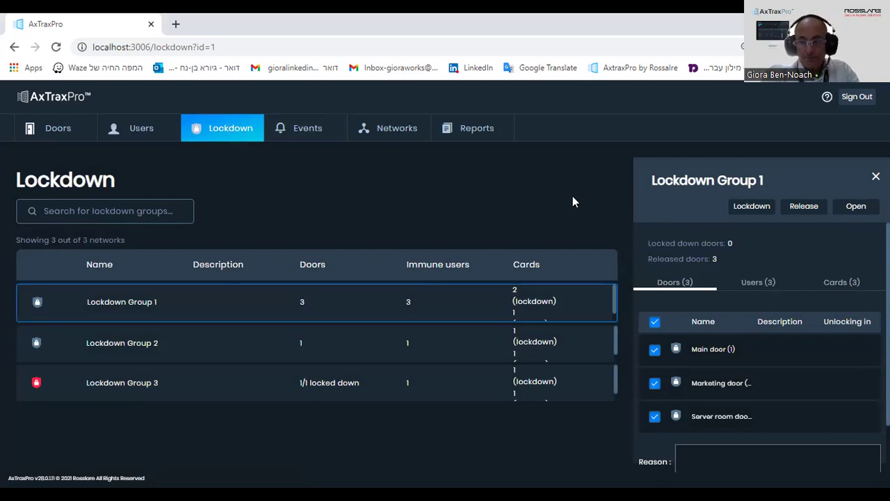
pyautogui.click(748, 208)
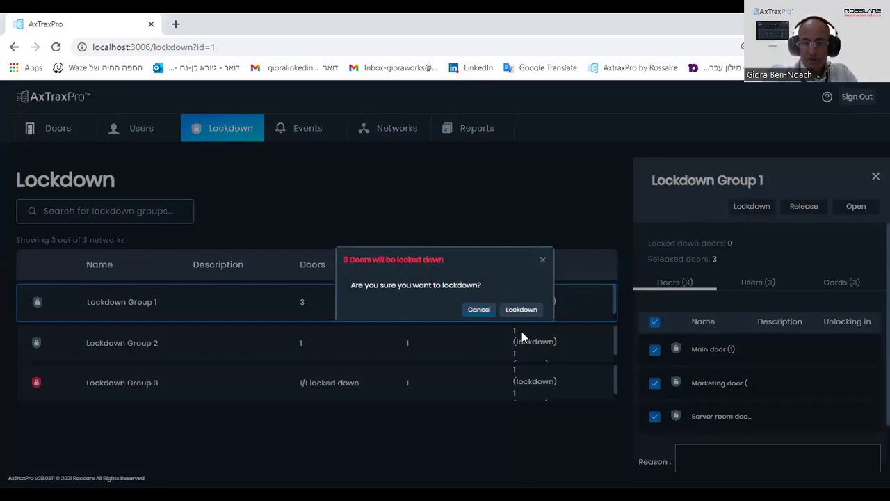
pyautogui.click(521, 310)
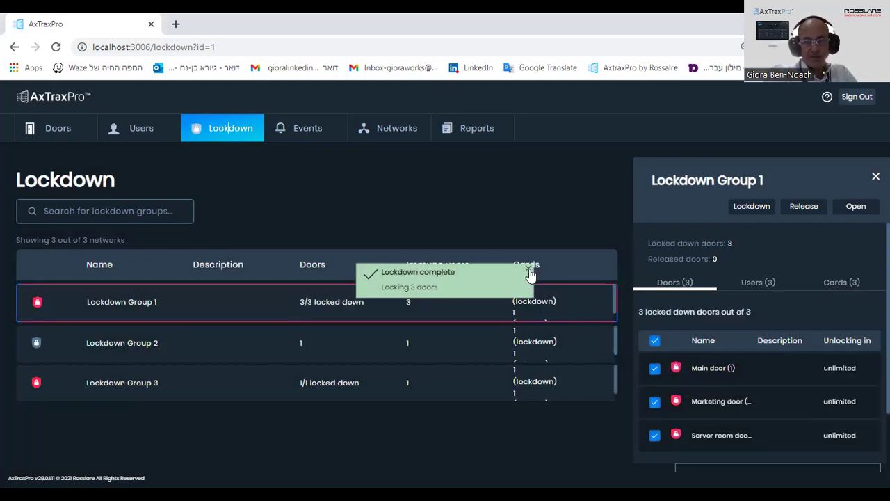
pyautogui.click(528, 273)
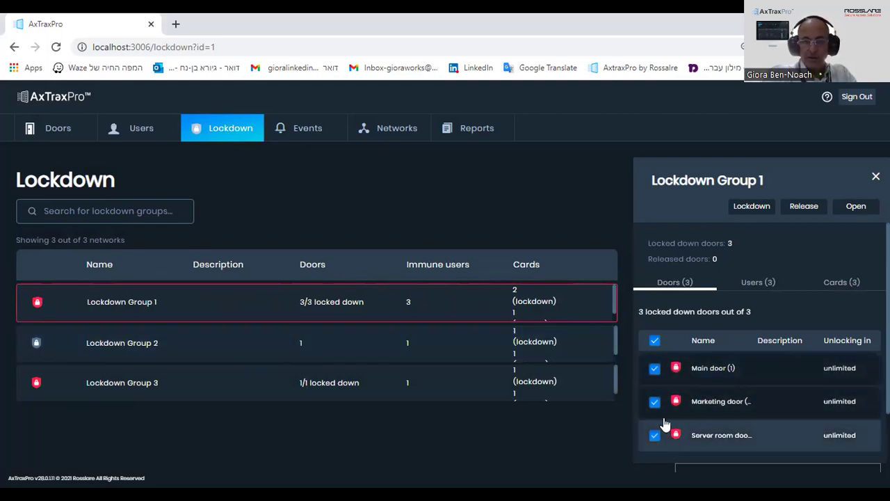
# Step: Review the events list for the entries generated by the lockdown
pyautogui.click(299, 133)
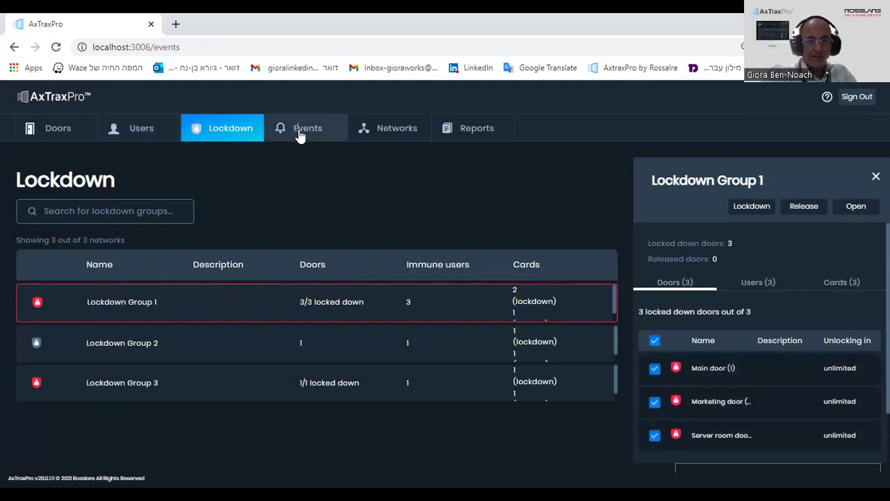
pyautogui.scroll(-2, 296, 128)
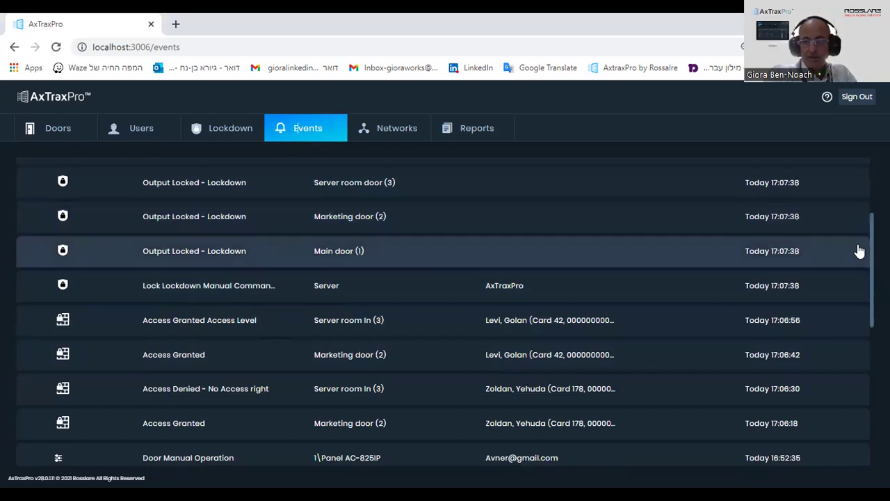
pyautogui.scroll(2, 859, 250)
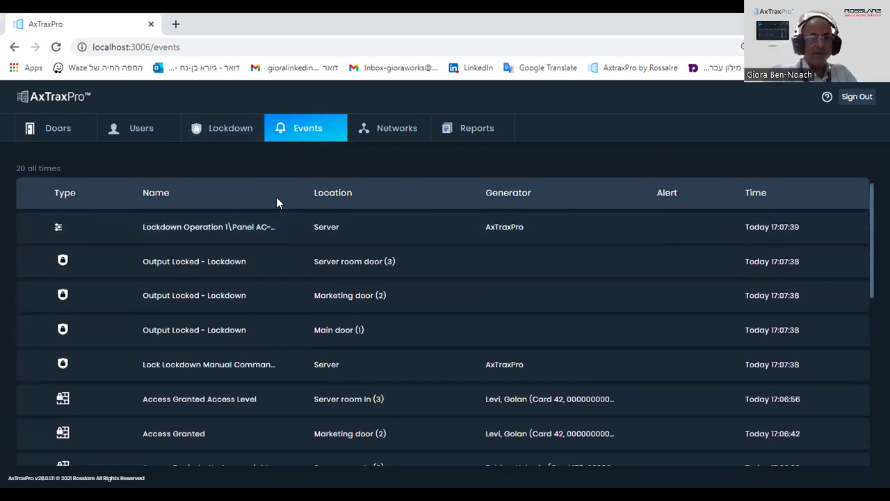
# Step: Check Lockdown Group 1's status and the users list, and review the events list for access attempts made during the lockdown
pyautogui.click(232, 138)
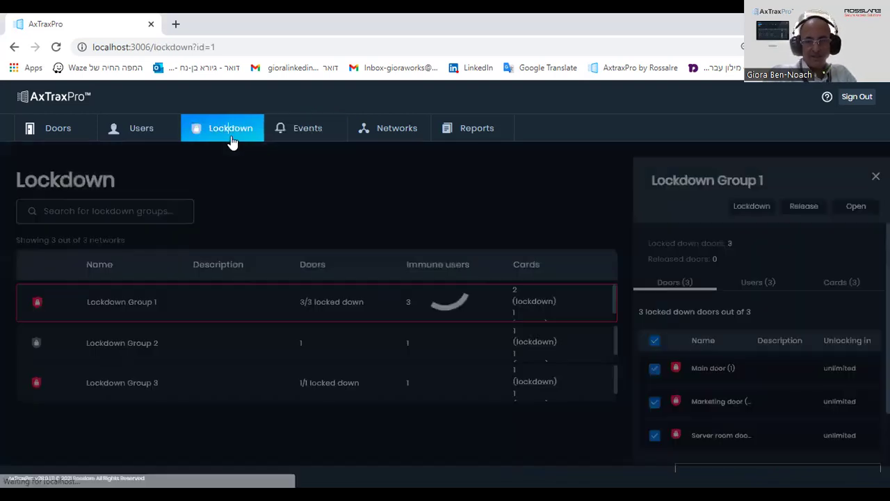
pyautogui.click(285, 132)
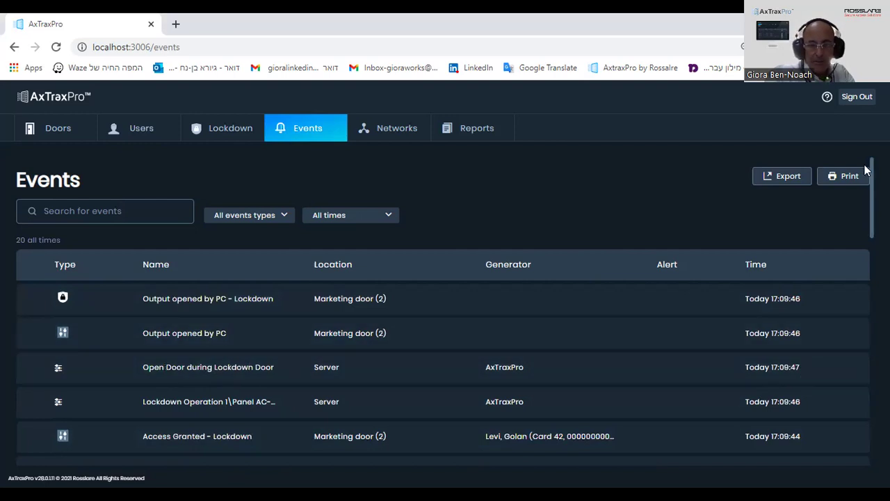
pyautogui.scroll(-2, 866, 173)
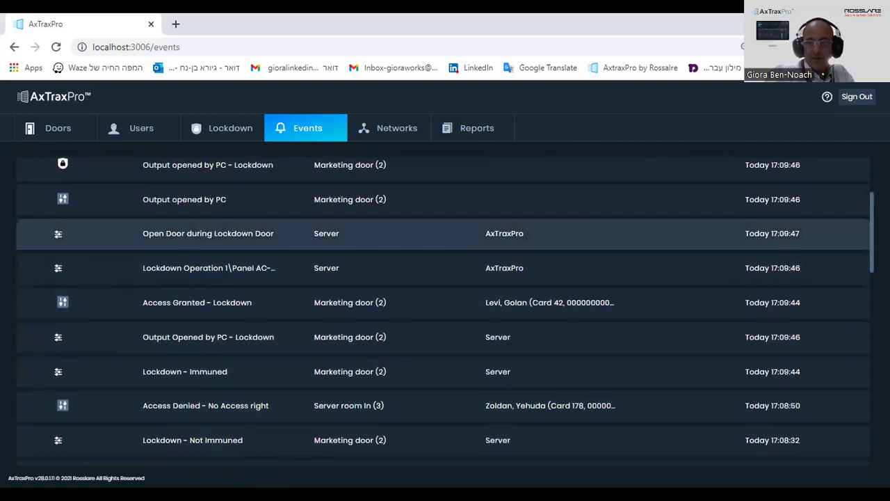
pyautogui.scroll(2, 695, 233)
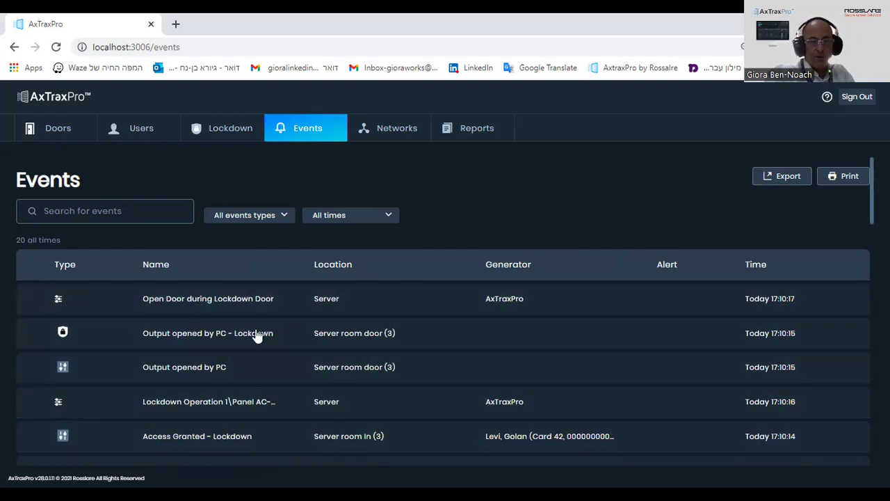
pyautogui.click(233, 132)
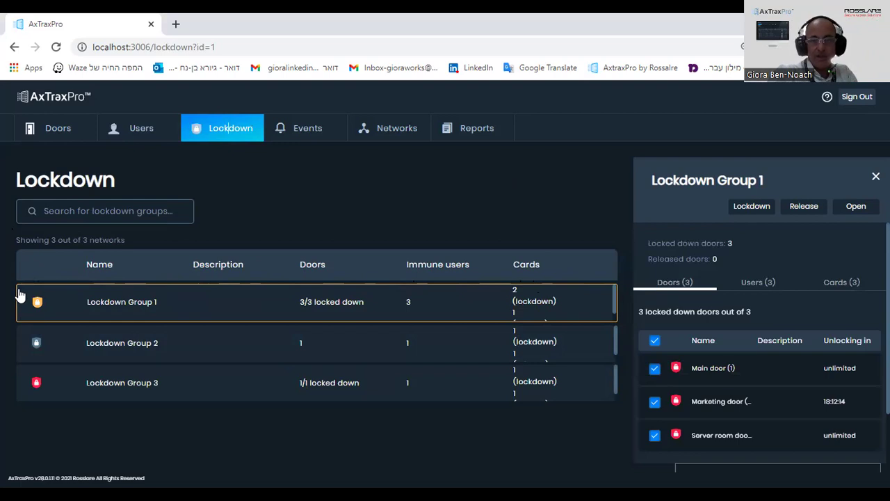
pyautogui.click(137, 139)
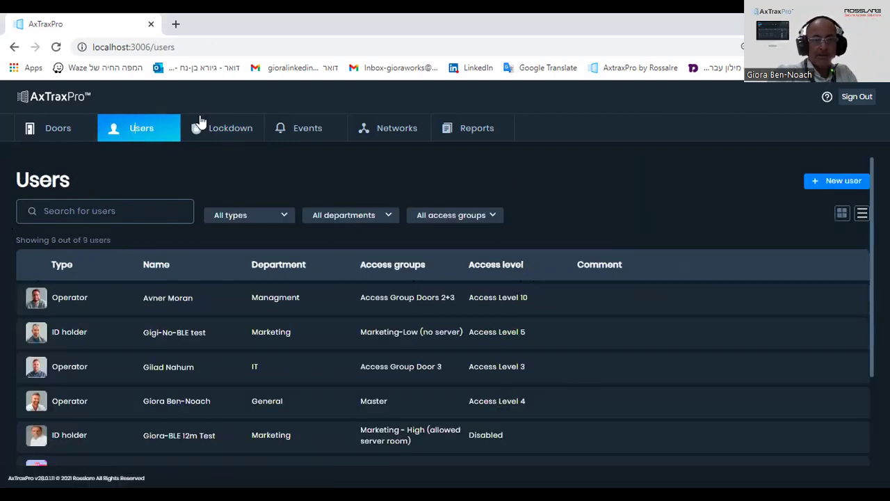
pyautogui.click(285, 137)
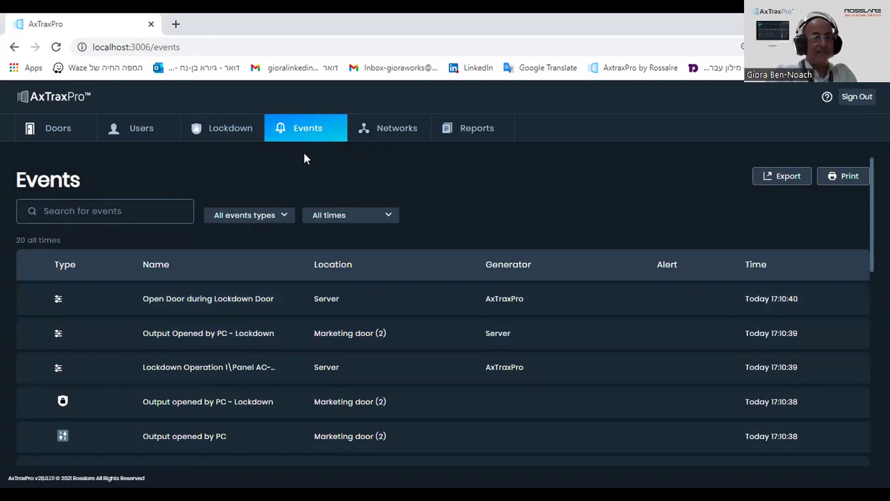
# Step: Open only the Marketing door of Lockdown Group 1 and check the events list for the manual open command
pyautogui.click(216, 138)
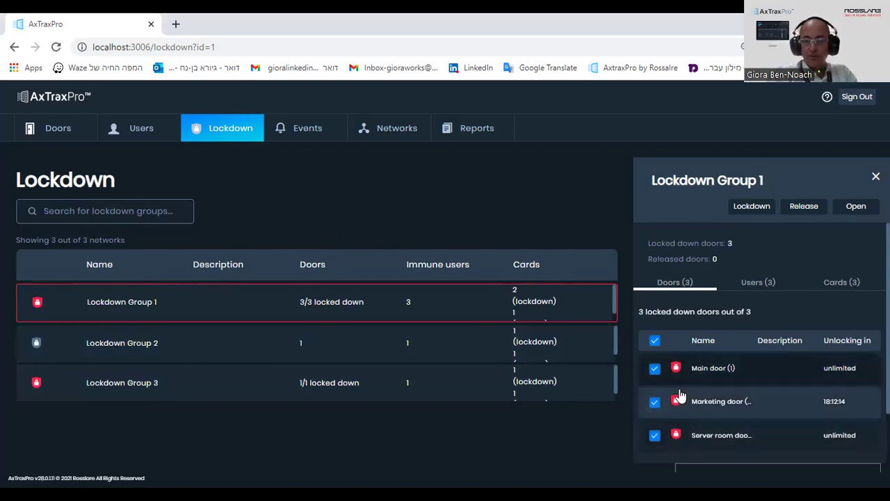
pyautogui.click(654, 343)
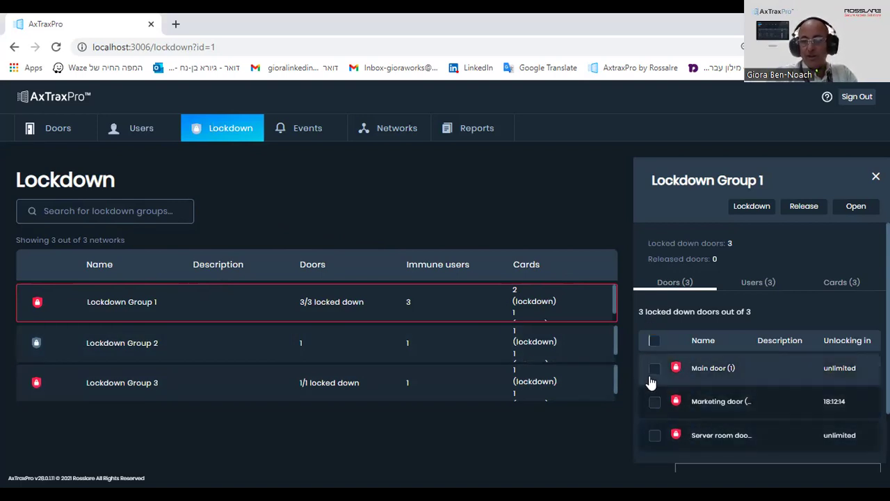
pyautogui.click(655, 406)
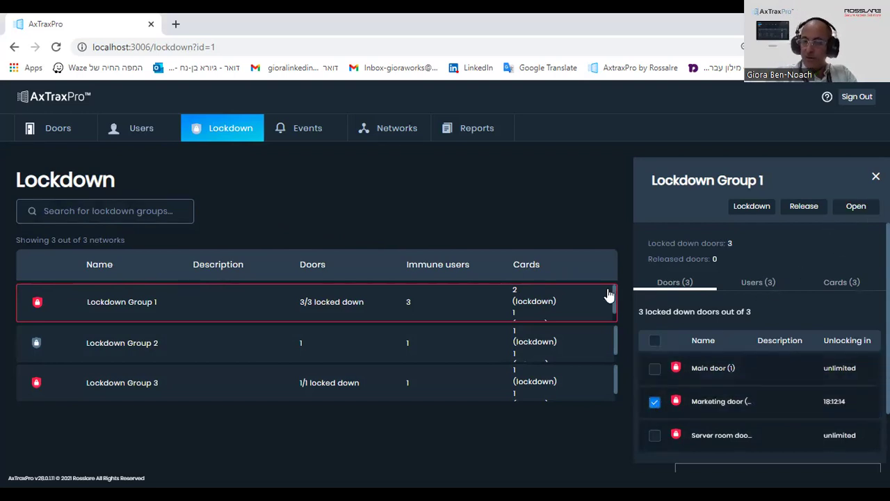
pyautogui.click(856, 206)
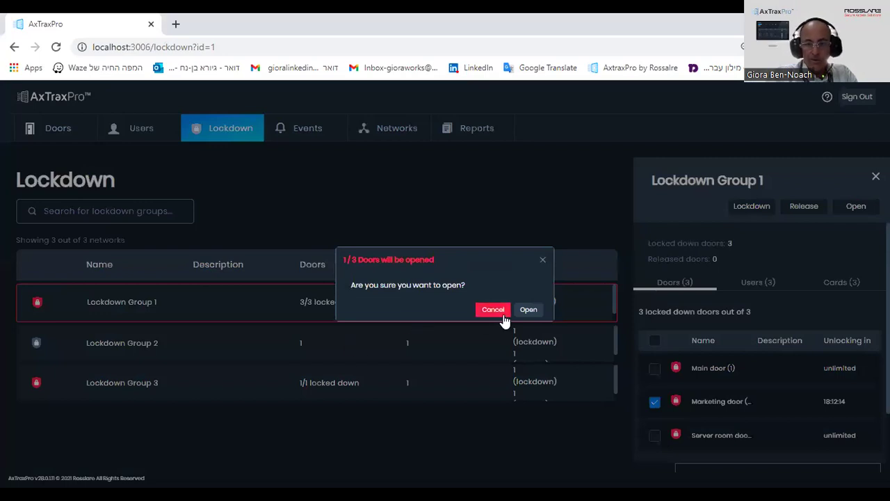
pyautogui.click(529, 310)
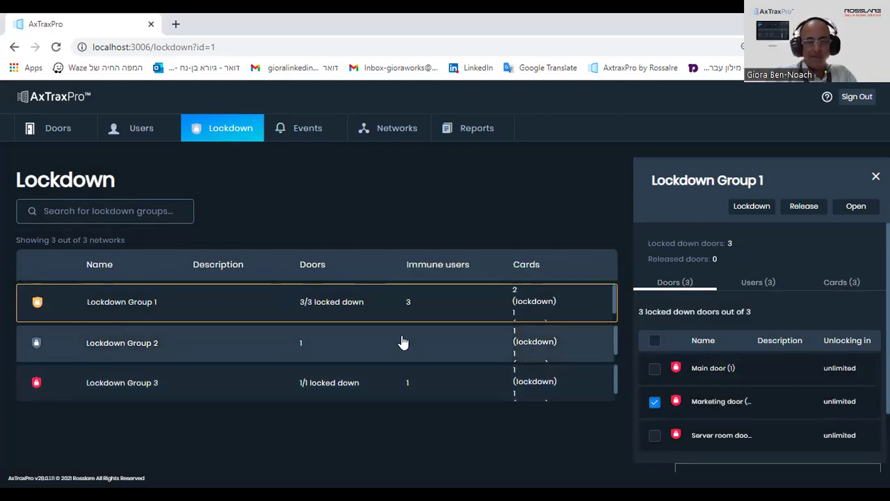
pyautogui.click(301, 139)
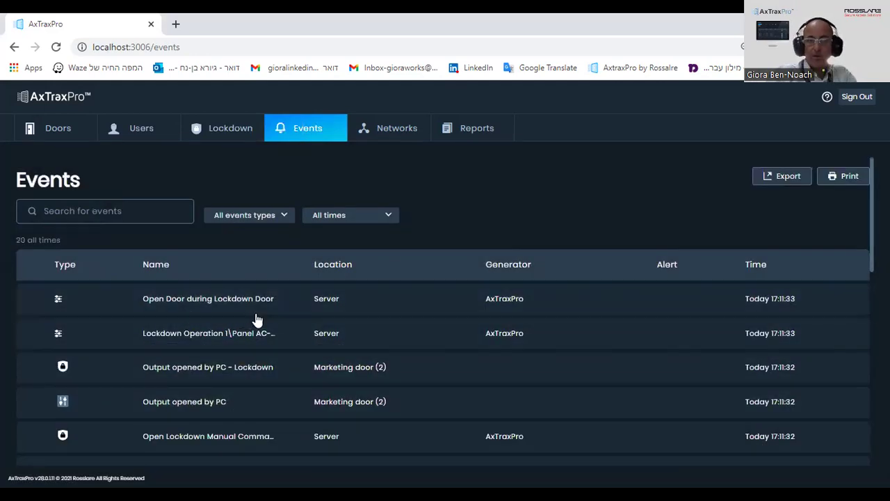
# Step: Lock down only the Marketing door of Lockdown Group 1 again and dismiss the notification
pyautogui.click(237, 130)
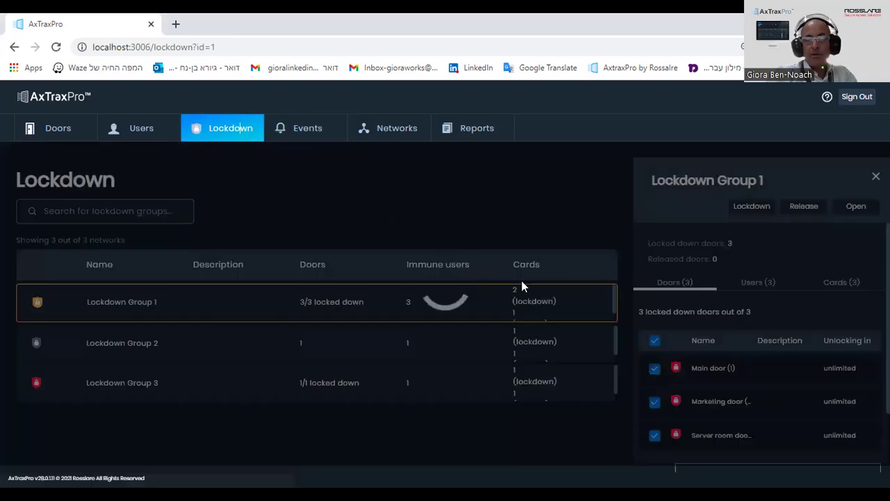
pyautogui.click(654, 341)
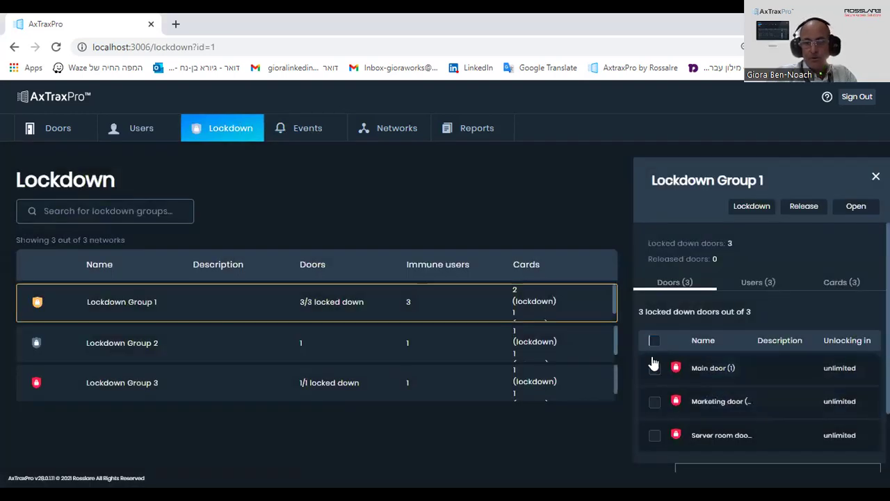
pyautogui.click(654, 403)
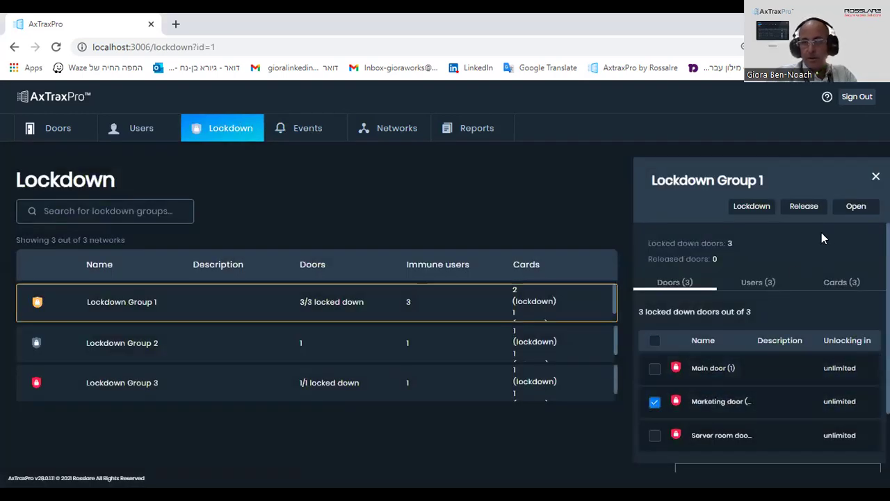
pyautogui.click(752, 206)
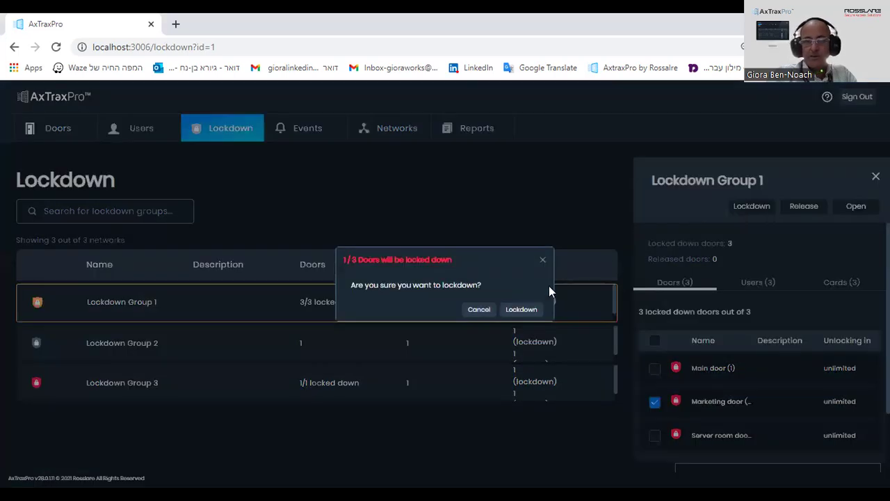
pyautogui.click(518, 310)
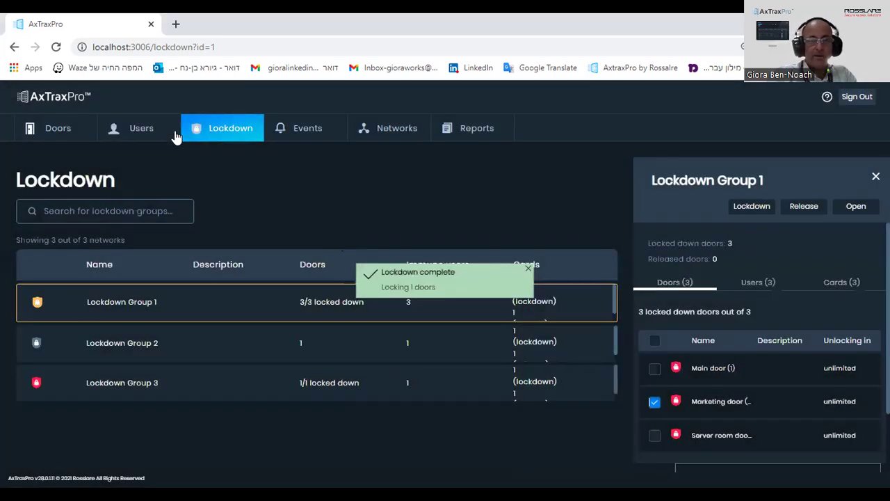
pyautogui.click(530, 272)
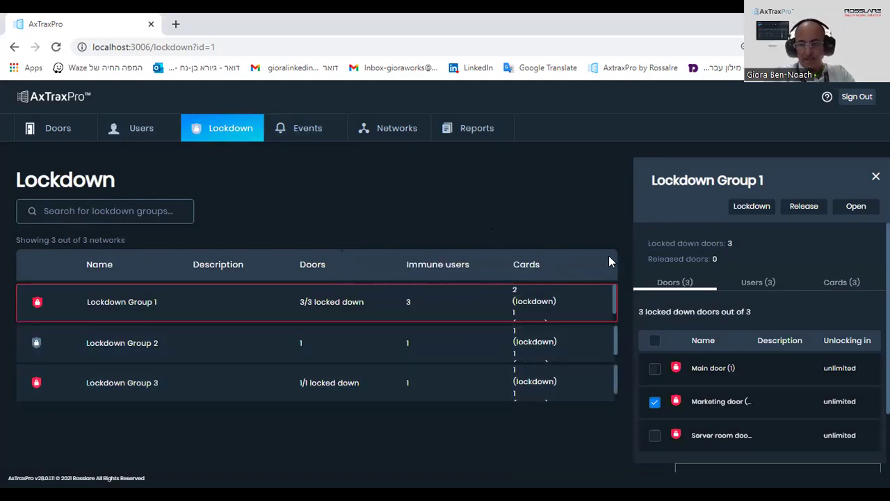
# Step: Release the Marketing door from lockdown, followed by all three doors of Lockdown Group 1
pyautogui.click(796, 212)
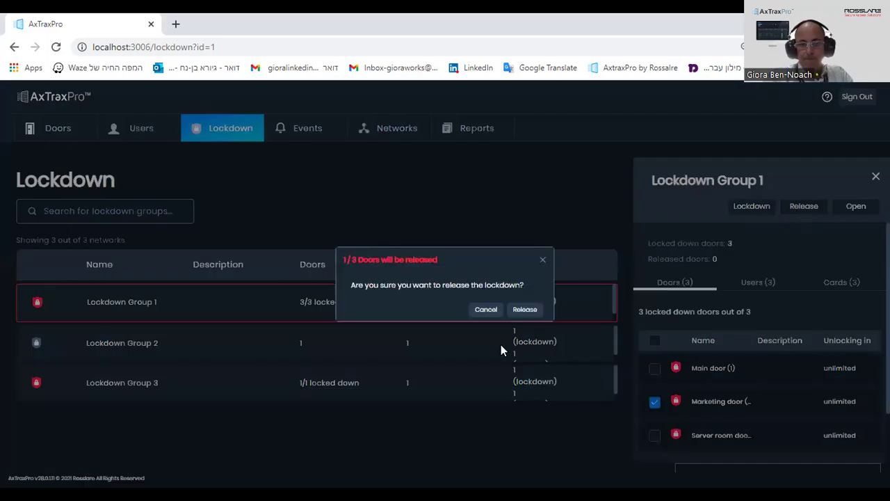
pyautogui.click(519, 313)
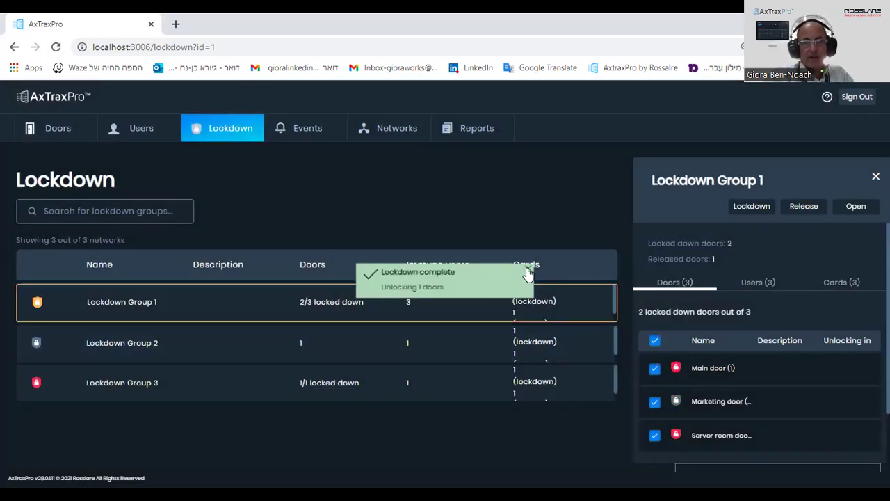
pyautogui.click(654, 340)
pyautogui.click(654, 341)
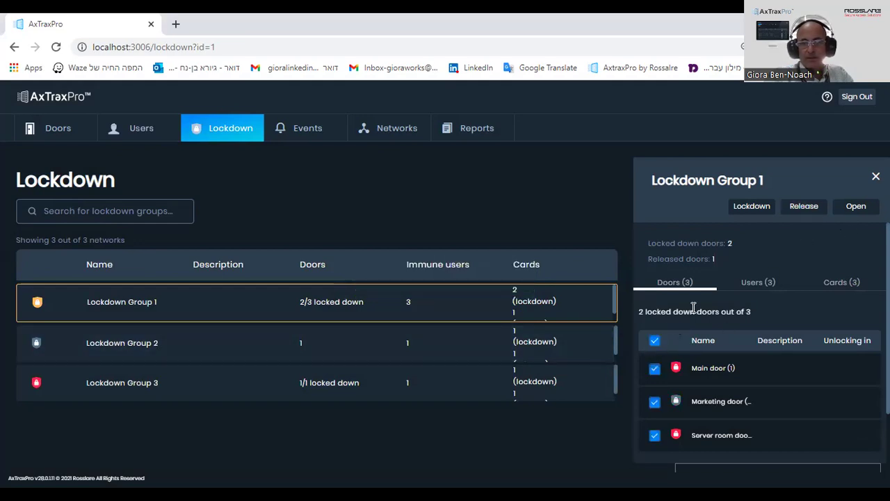
pyautogui.click(801, 207)
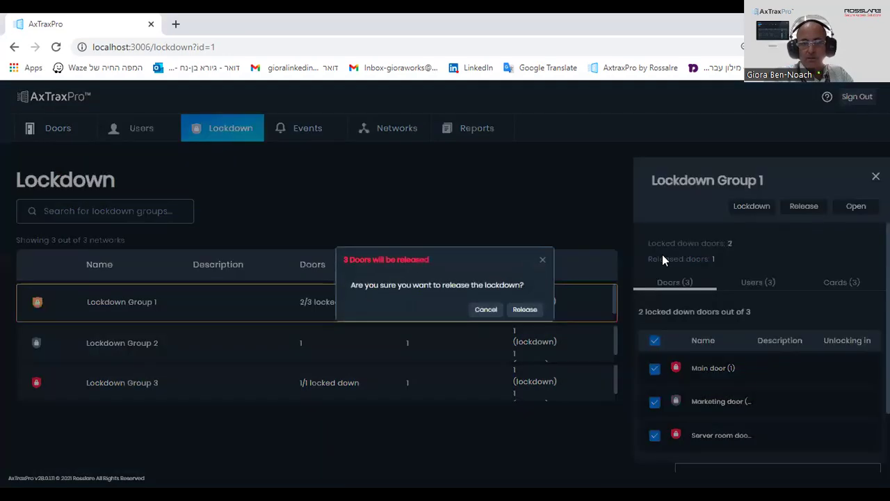
pyautogui.click(520, 315)
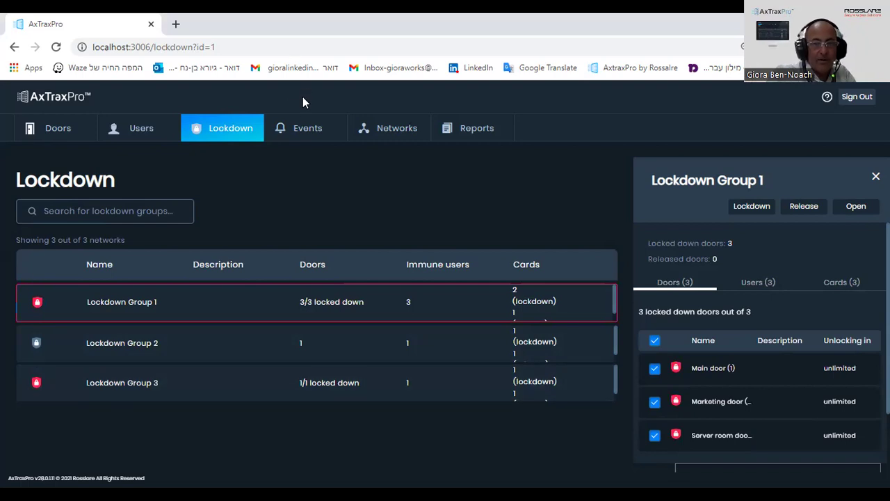
# Step: Review the events list for the lockdown card entries and the door locking they triggered
pyautogui.click(291, 134)
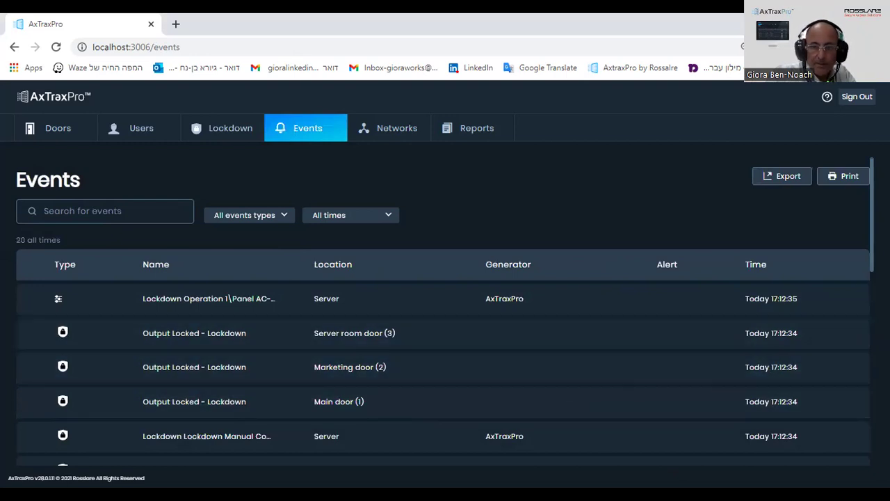
pyautogui.scroll(-3, 858, 275)
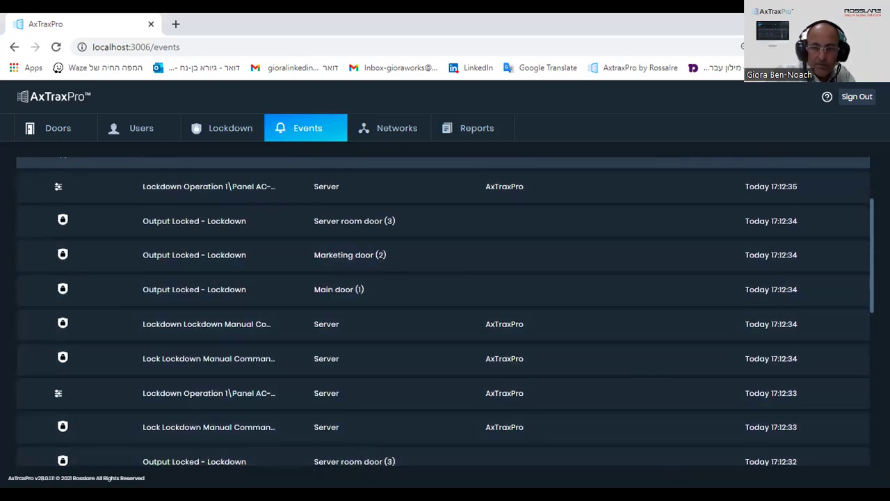
pyautogui.scroll(-1, 445, 313)
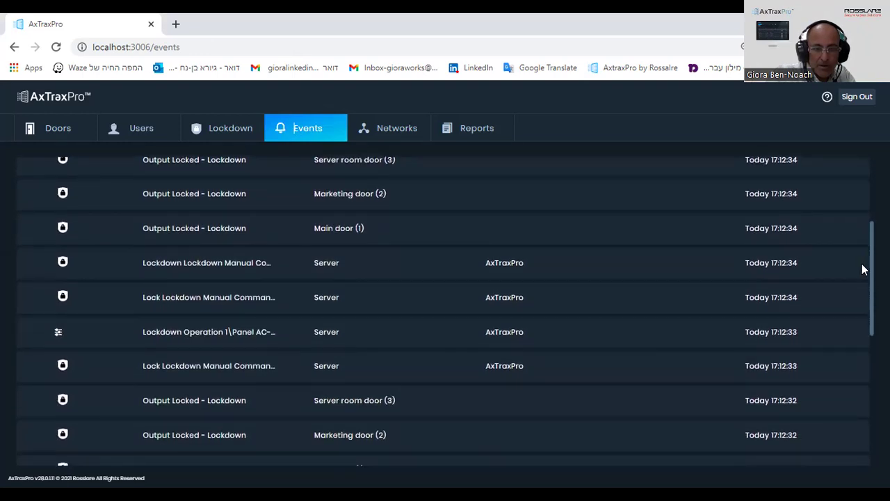
pyautogui.scroll(1, 859, 265)
pyautogui.scroll(2, 858, 247)
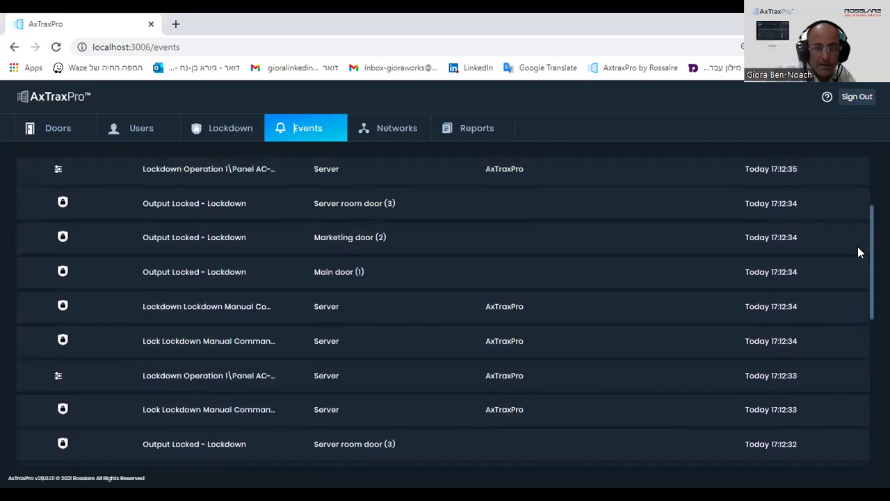
pyautogui.scroll(-2, 854, 240)
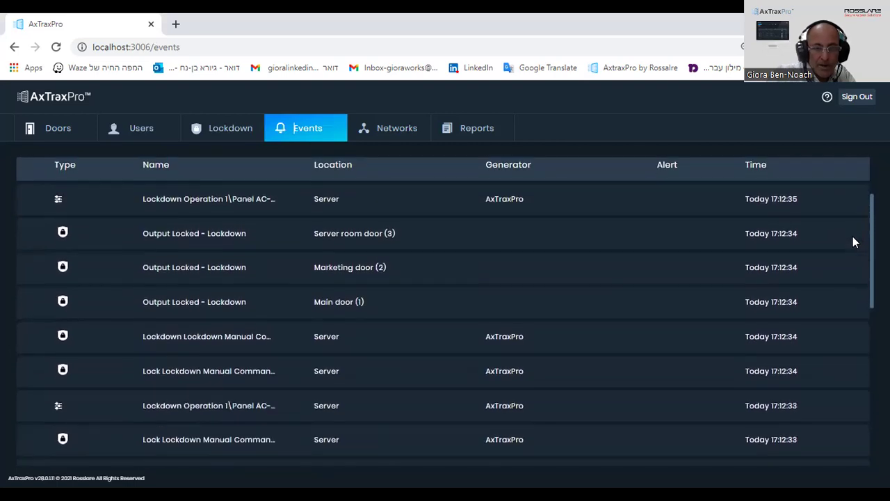
pyautogui.scroll(-4, 840, 270)
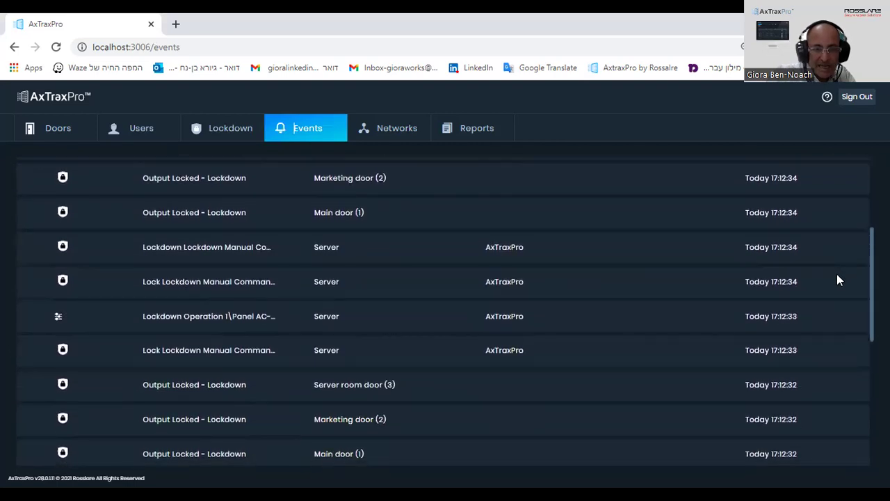
pyautogui.scroll(-1, 821, 317)
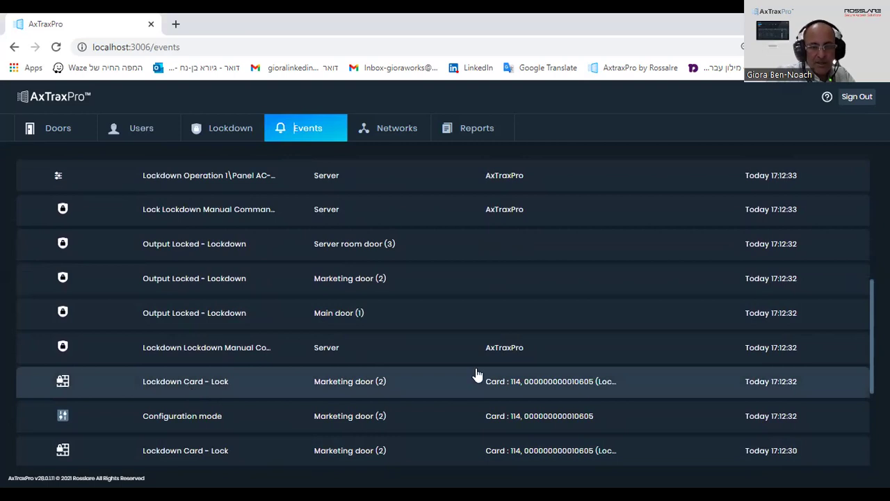
pyautogui.moveTo(869, 315); pyautogui.dragTo(868, 287)
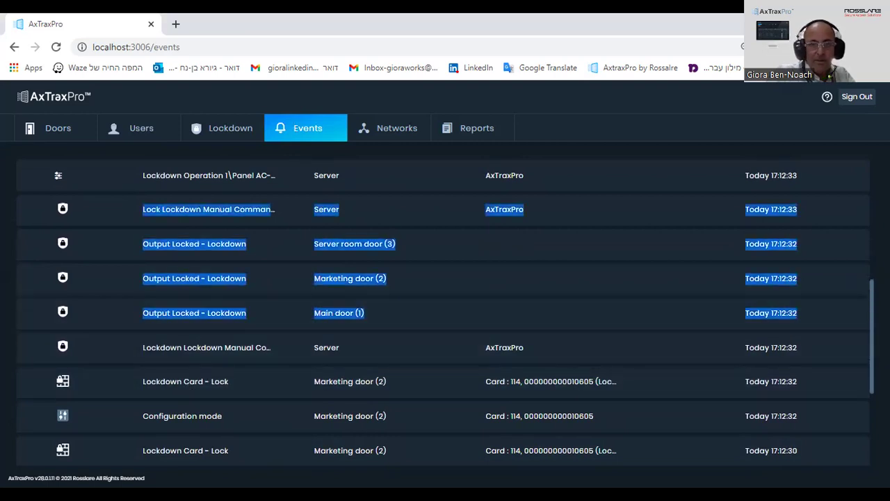
# Step: Check the door status of Lockdown Group 1 and review the events list for the card-triggered release
pyautogui.click(228, 128)
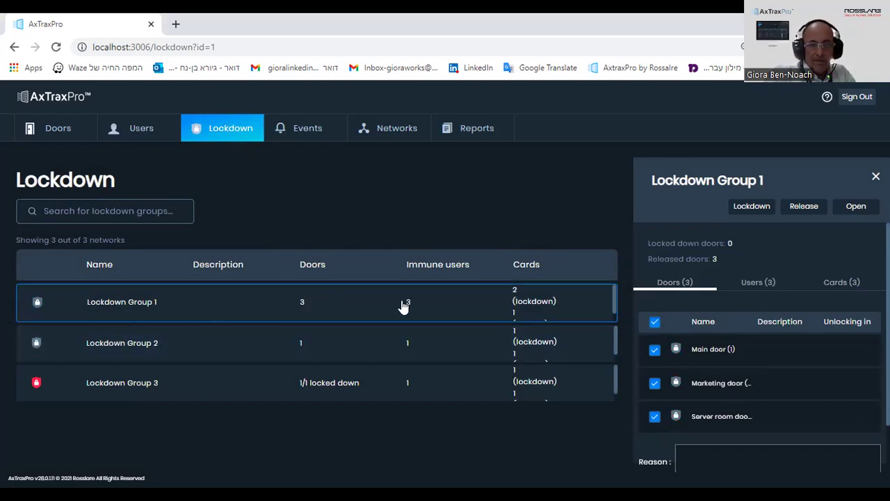
pyautogui.click(308, 132)
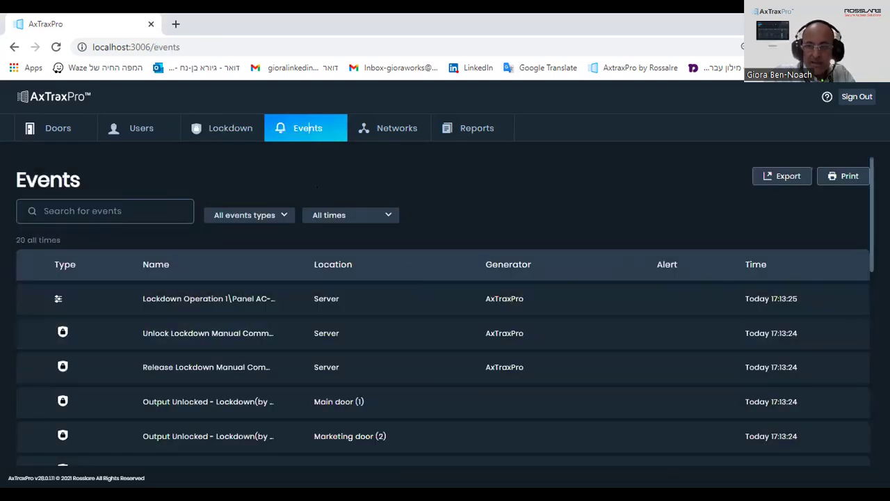
pyautogui.scroll(-2, 859, 220)
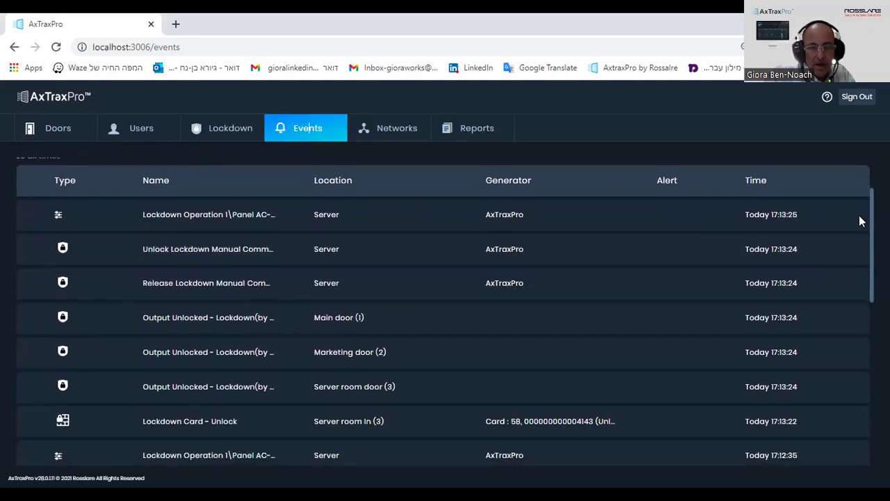
# Step: Review the latest lockdown release entries in the events list and return to the Lockdown Group 1 door status
pyautogui.scroll(-2, 859, 221)
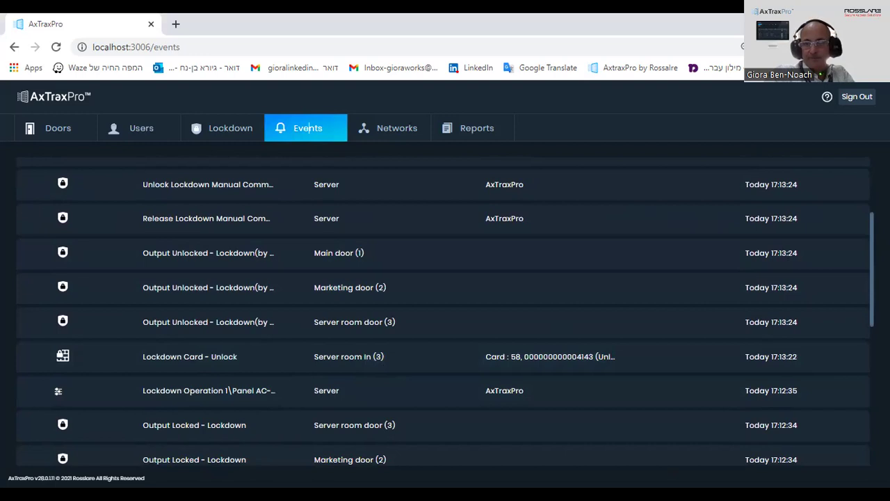
pyautogui.scroll(5, 303, 128)
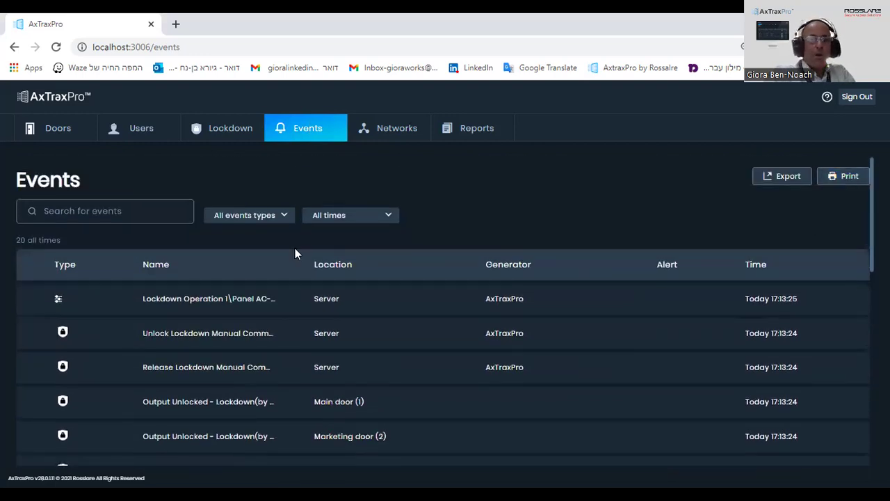
pyautogui.click(226, 133)
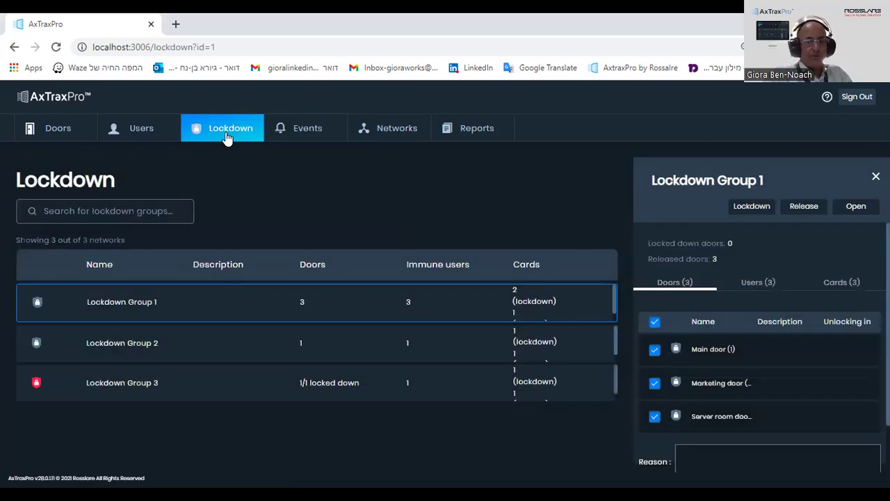
# Step: Run a network test on controller 1\Panel AC-825IP of the First Floor network, then close the result and the network details
pyautogui.click(382, 132)
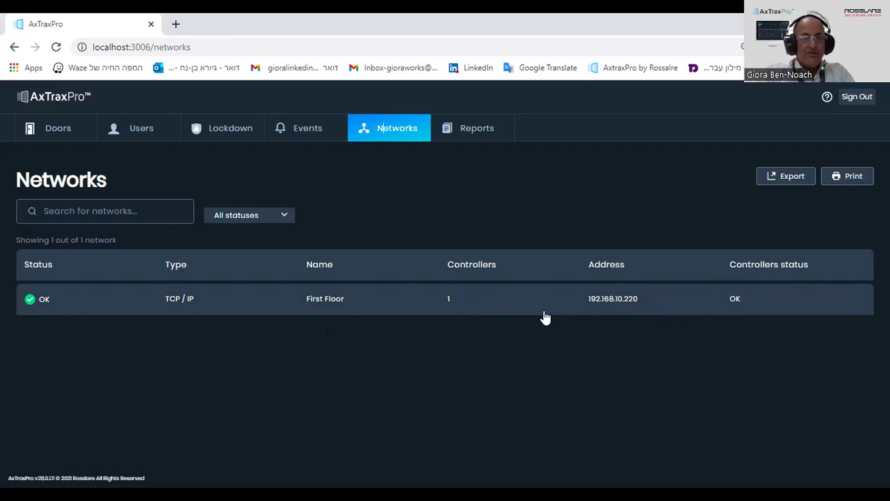
pyautogui.click(484, 304)
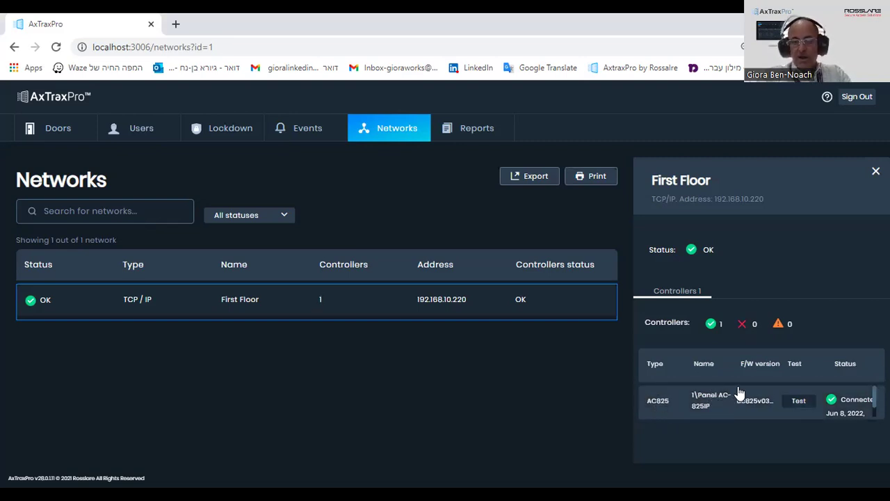
pyautogui.click(797, 403)
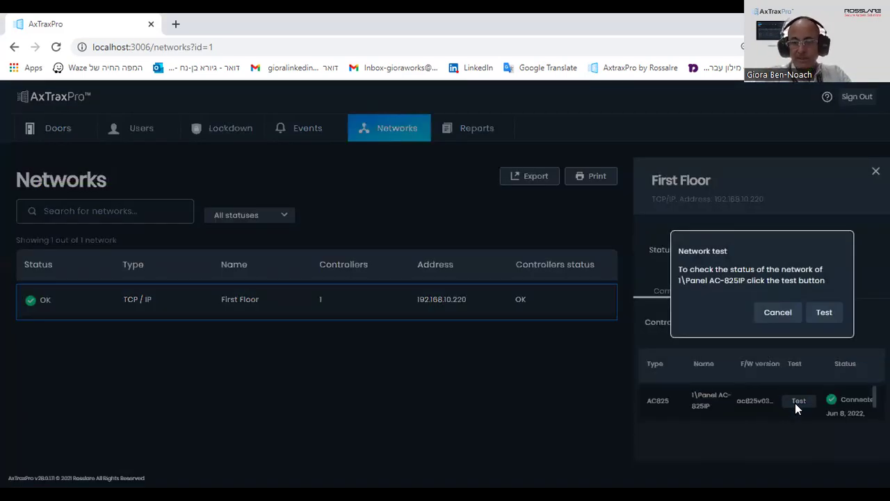
pyautogui.click(822, 314)
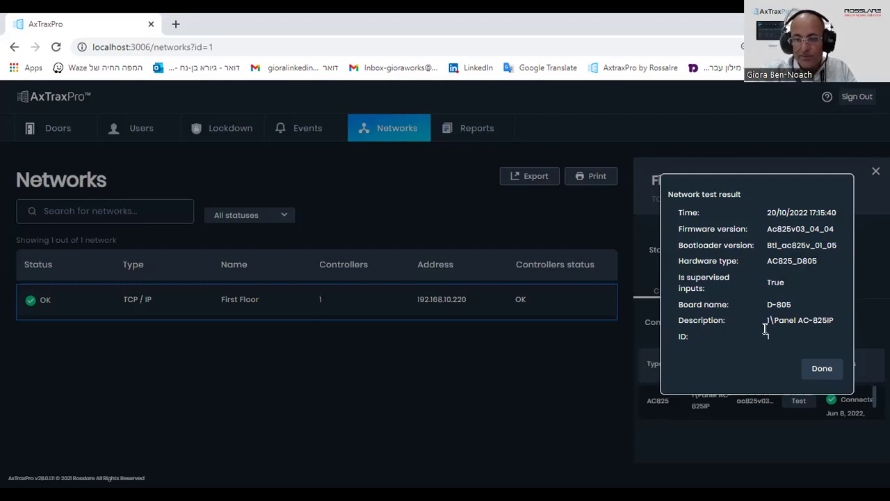
pyautogui.click(815, 371)
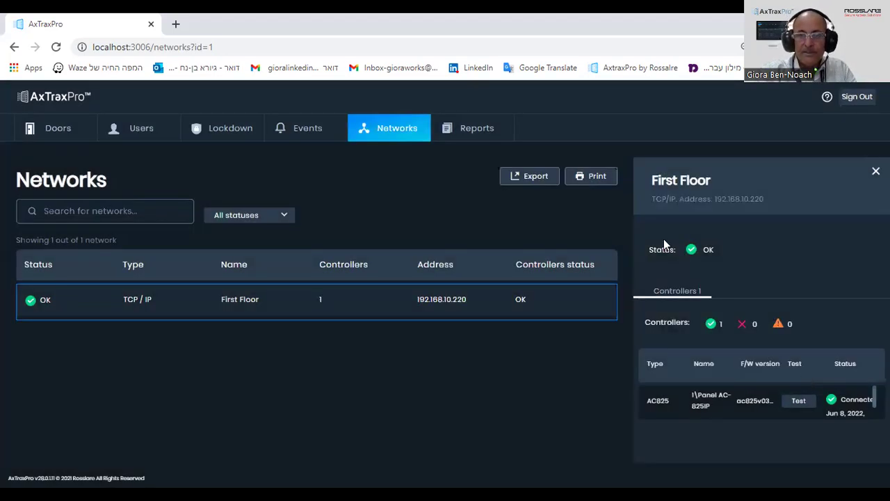
pyautogui.click(875, 170)
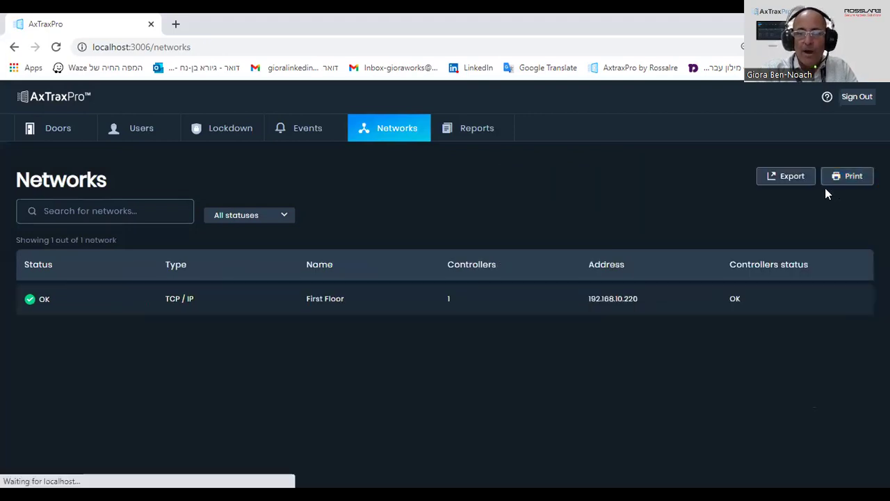
# Step: View the export format choices and the print preview for the networks list without exporting or printing
pyautogui.click(782, 180)
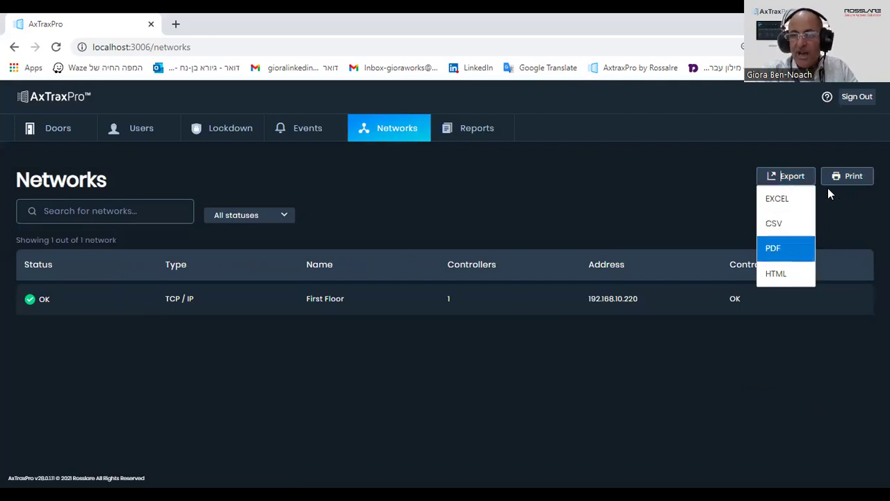
pyautogui.click(778, 178)
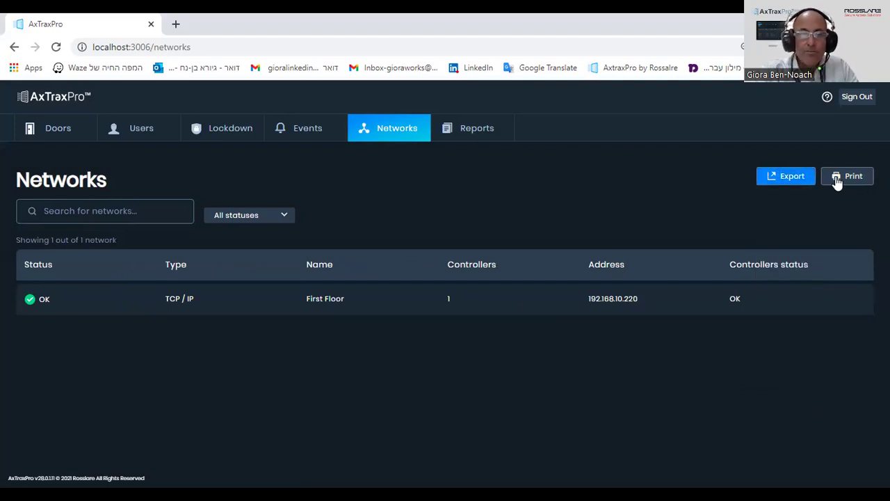
pyautogui.click(835, 178)
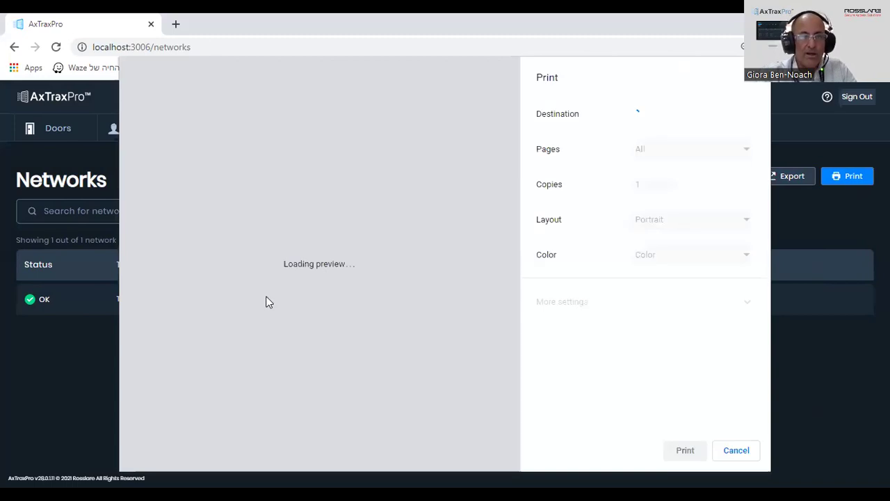
pyautogui.click(724, 451)
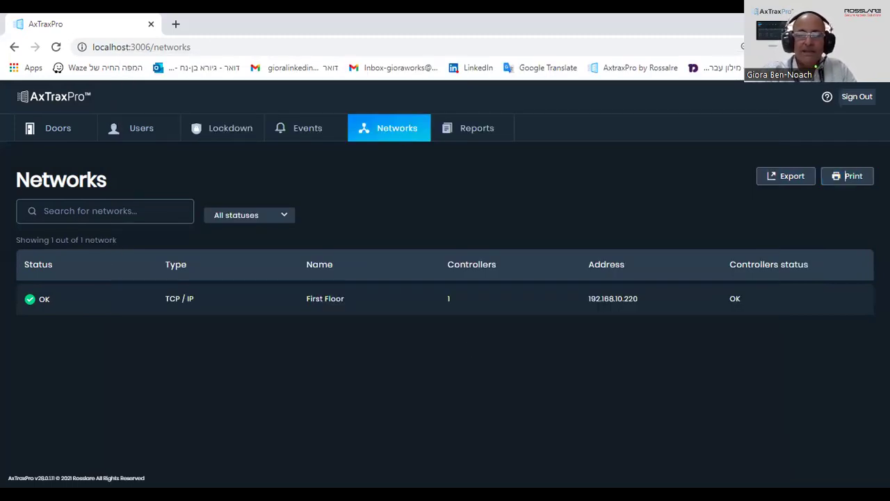
# Step: View the "Who is been in today?" report for Marketing door (2) and Server room In (3), and restore all doors
pyautogui.click(473, 137)
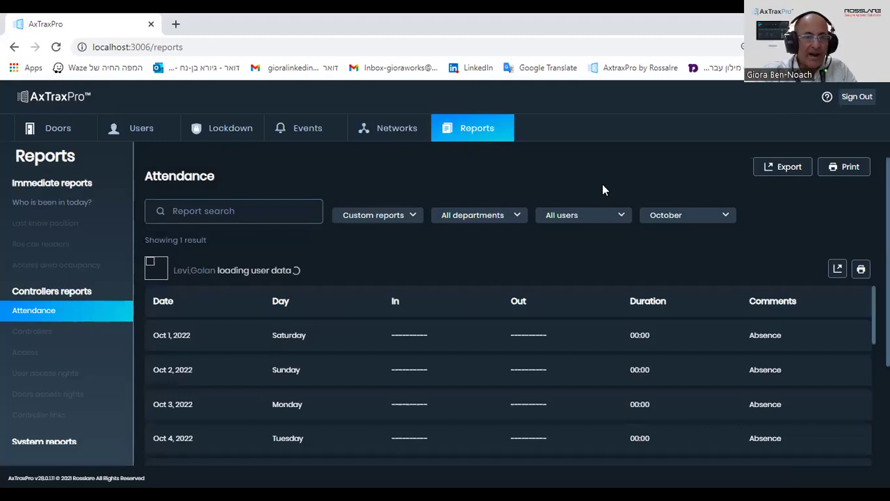
pyautogui.click(64, 202)
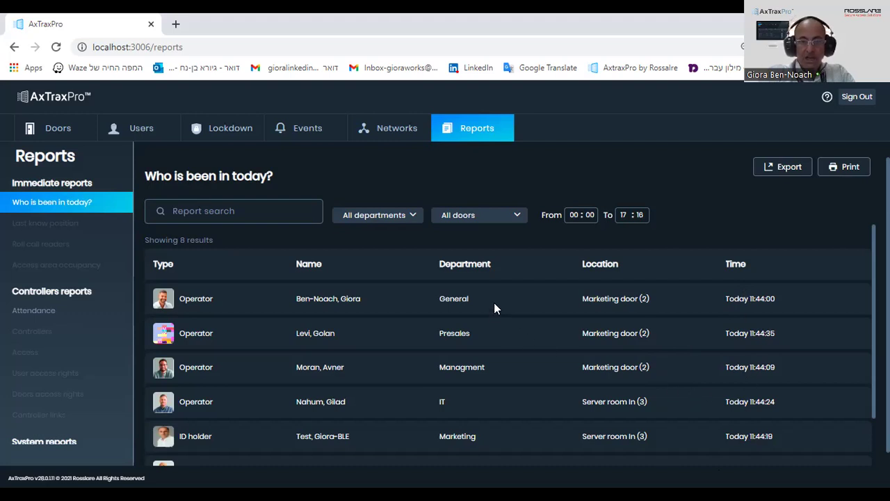
pyautogui.click(518, 217)
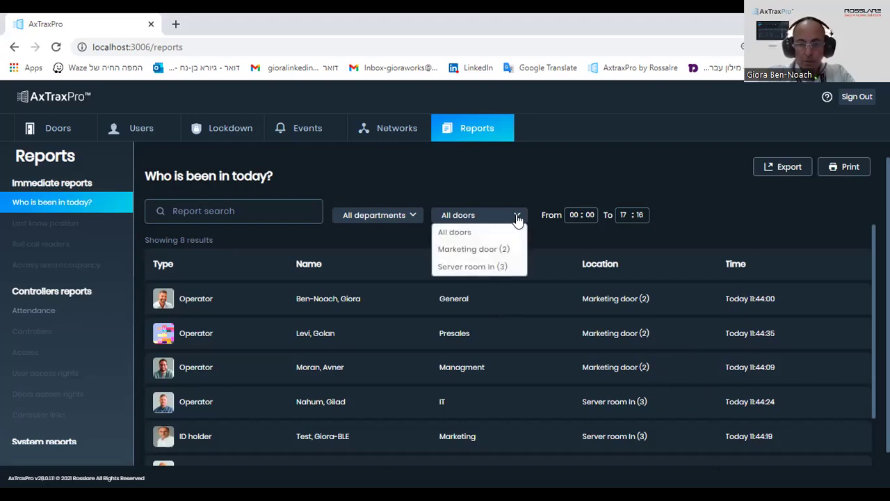
pyautogui.click(493, 250)
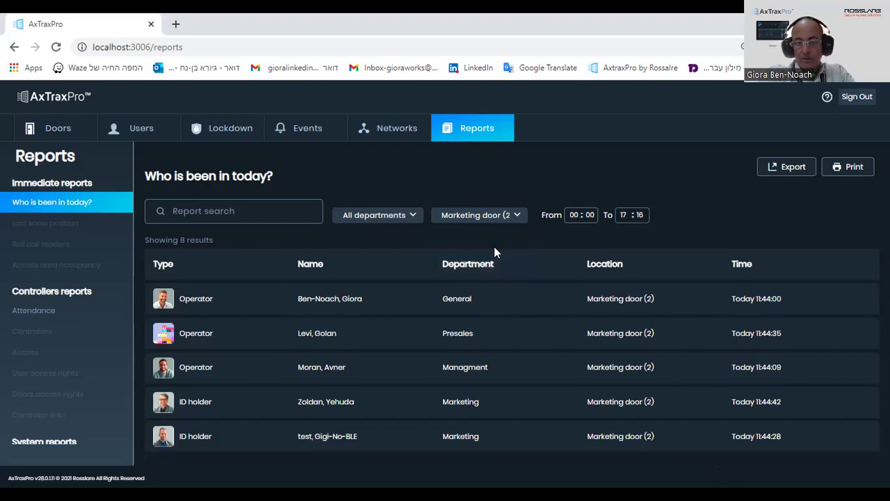
pyautogui.click(518, 217)
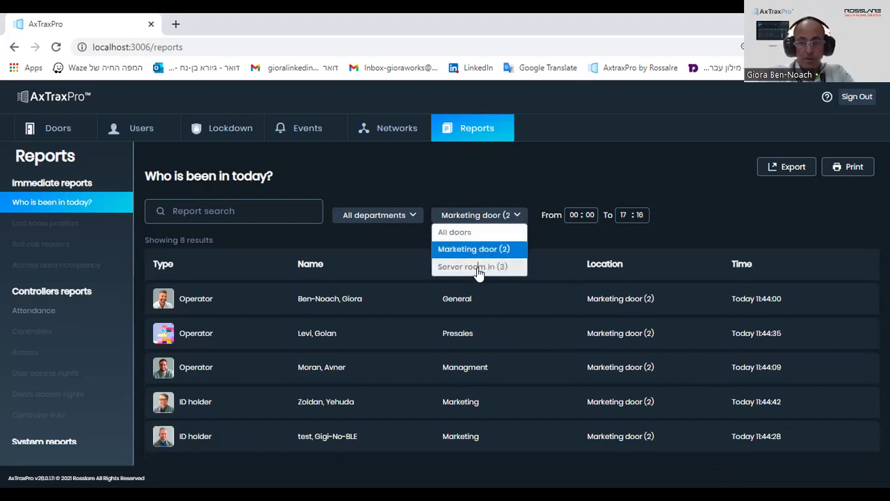
pyautogui.click(477, 269)
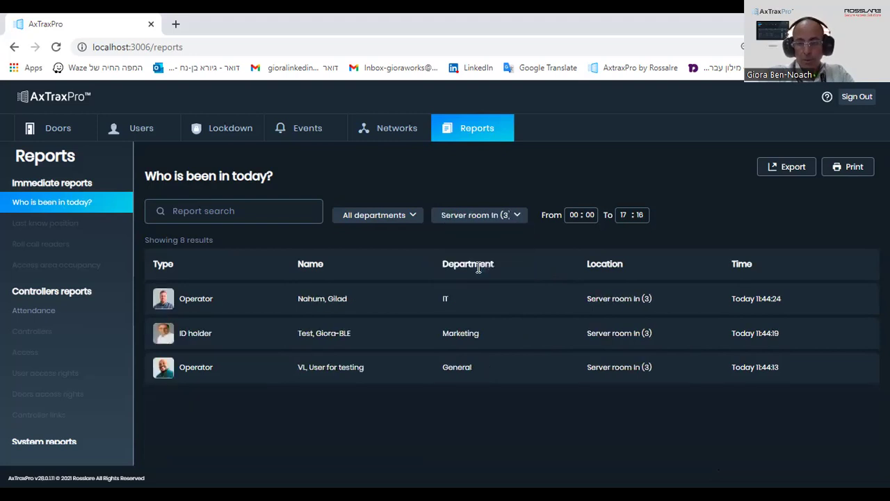
pyautogui.click(516, 216)
pyautogui.click(451, 235)
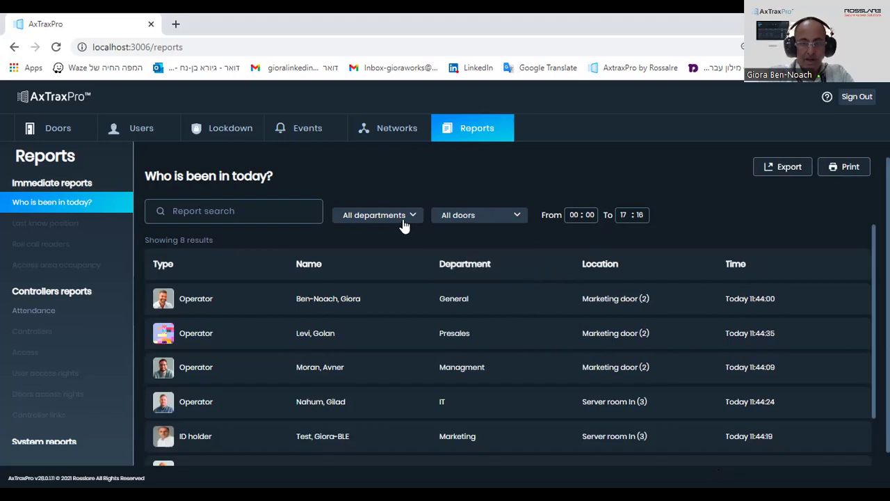
# Step: View today's presence report for the Marketing and Managment departments, restore all departments, and check the print option
pyautogui.click(412, 217)
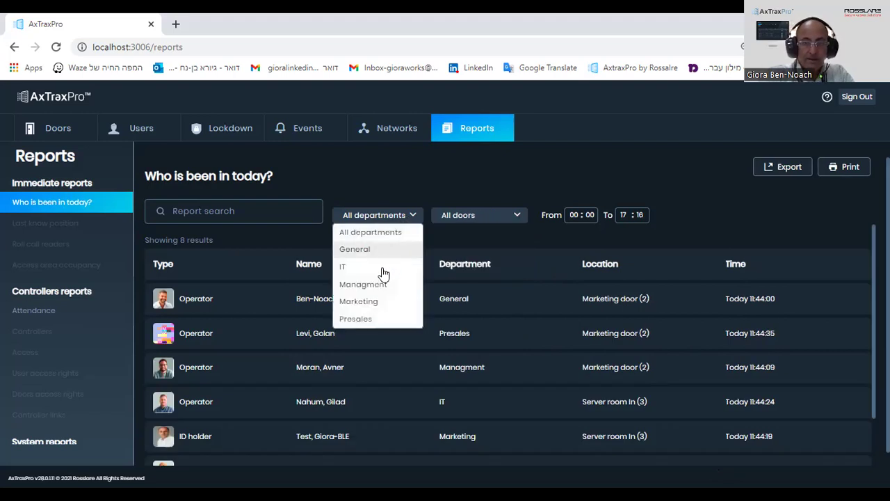
pyautogui.click(376, 302)
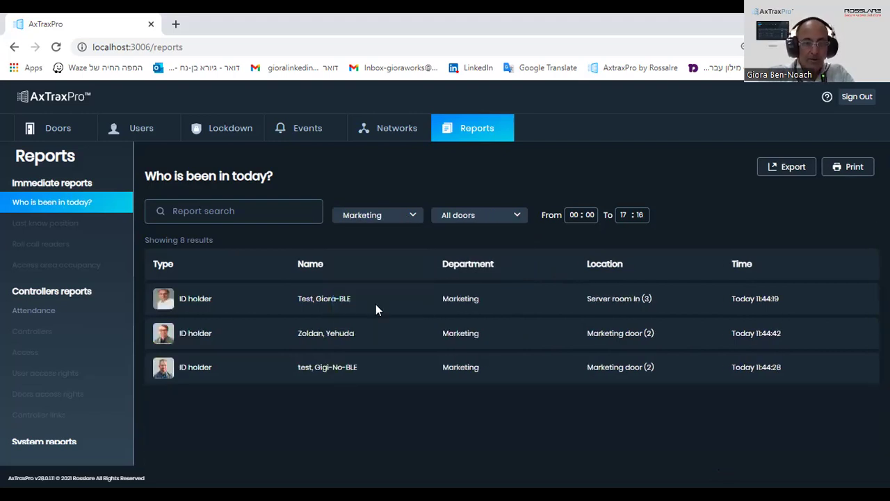
pyautogui.click(413, 217)
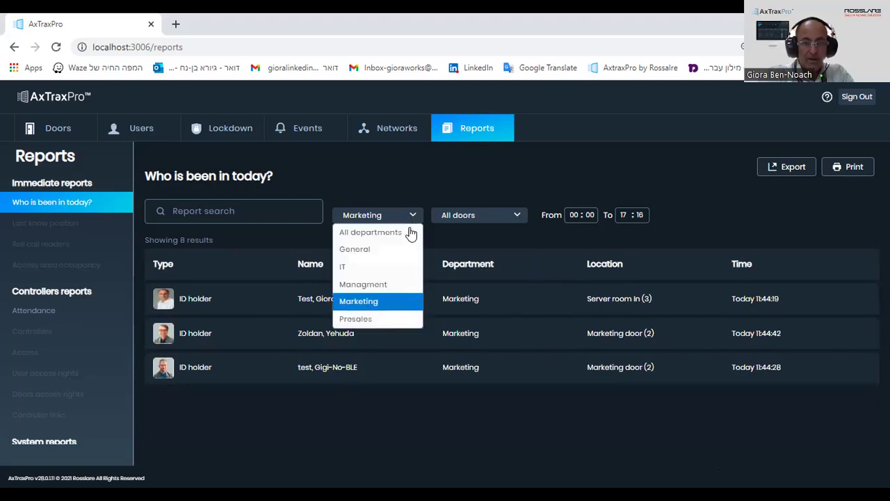
pyautogui.click(378, 285)
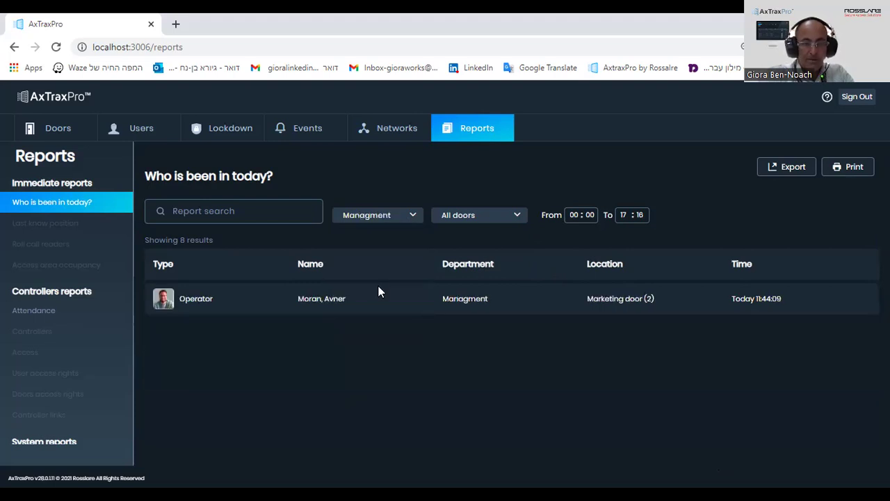
pyautogui.click(413, 221)
pyautogui.click(392, 230)
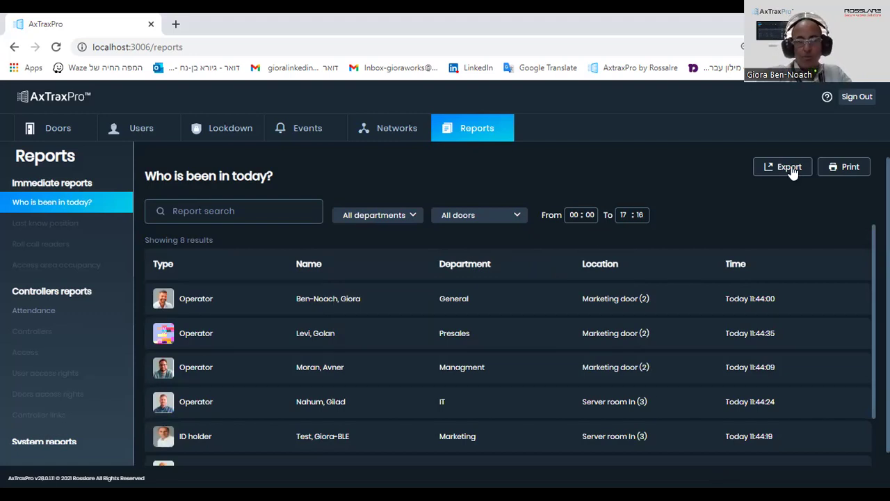
pyautogui.click(855, 172)
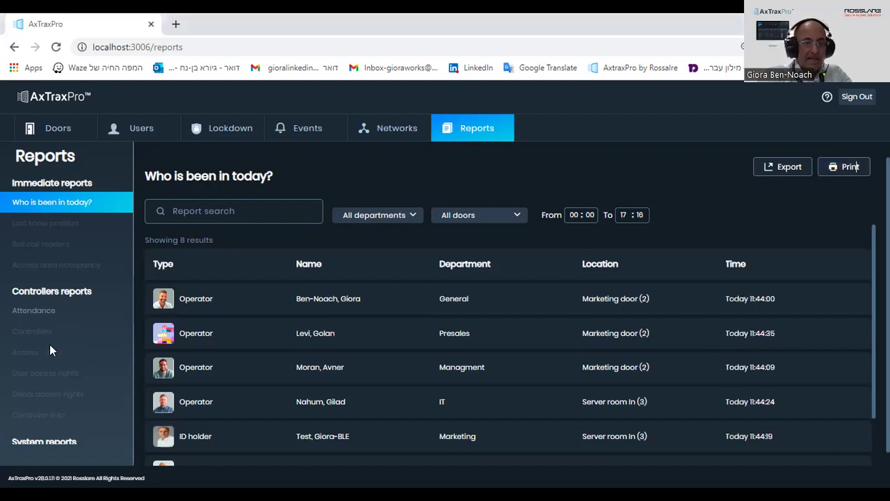
# Step: Show the Attendance report for August with all departments and all users
pyautogui.click(34, 310)
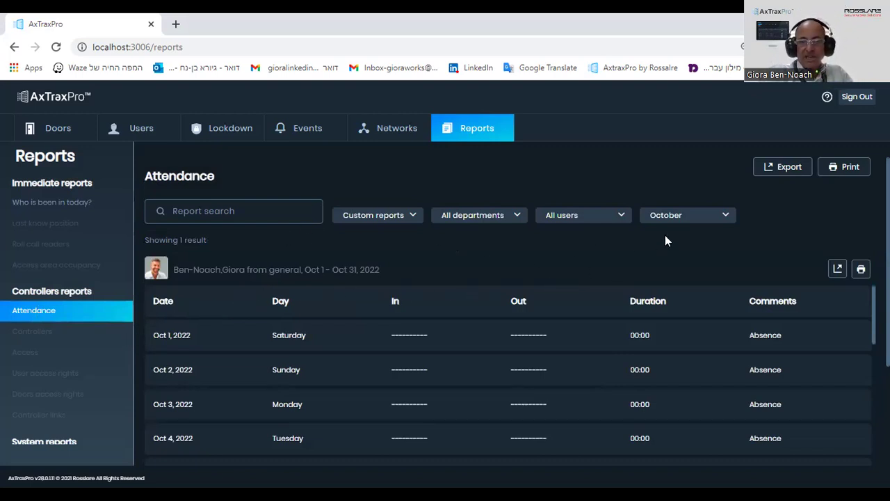
pyautogui.click(725, 219)
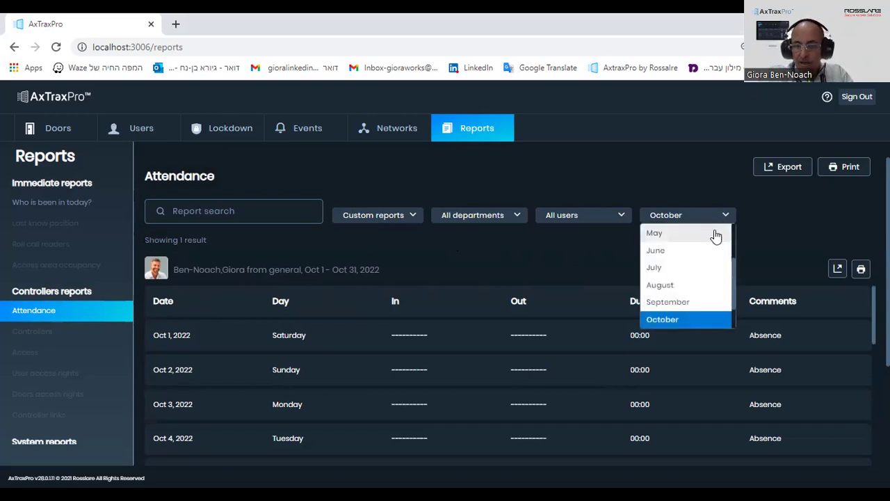
pyautogui.click(664, 285)
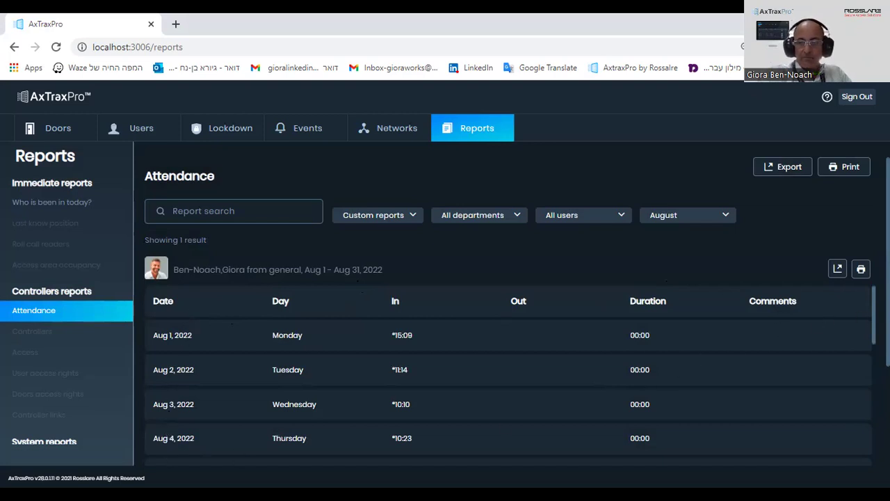
# Step: Review the first user's August attendance days and summary, and load more users into the report
pyautogui.scroll(-1, 508, 376)
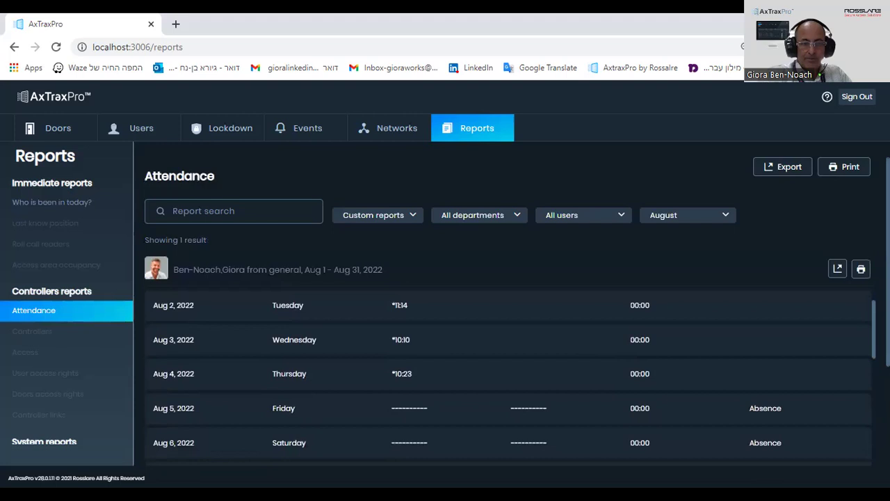
pyautogui.scroll(1, 508, 375)
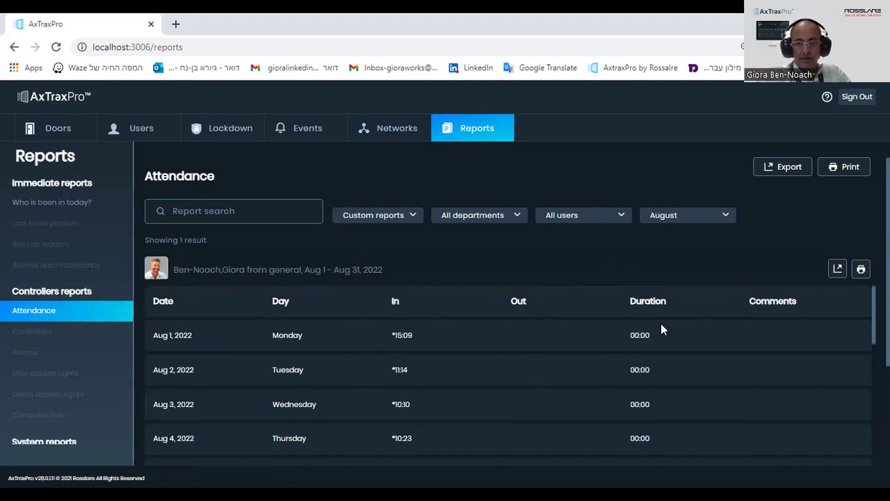
pyautogui.scroll(-3, 767, 338)
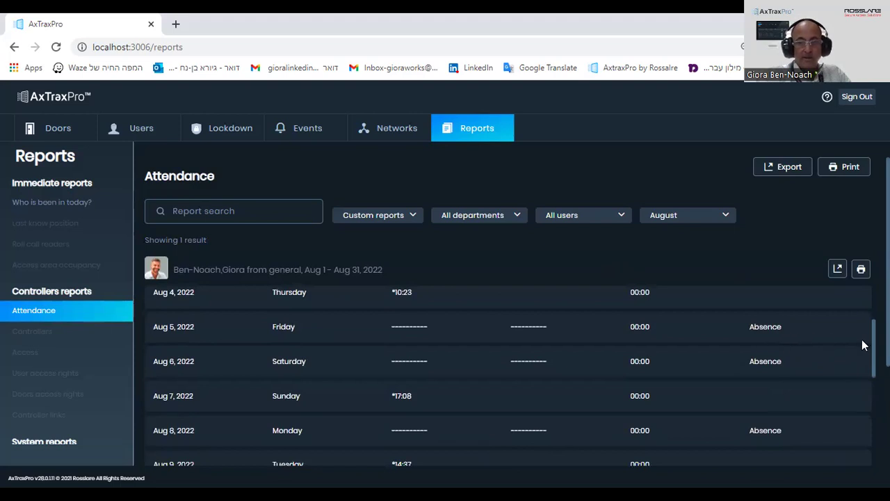
pyautogui.scroll(3, 864, 341)
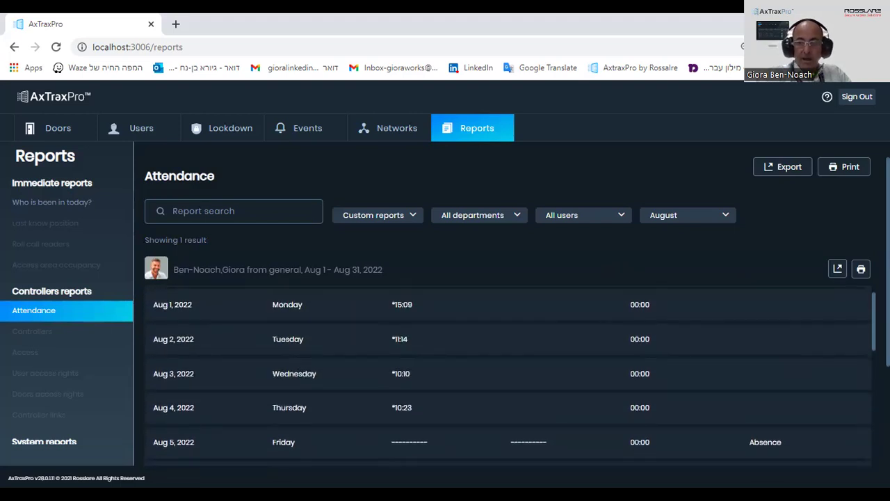
pyautogui.scroll(-3, 511, 311)
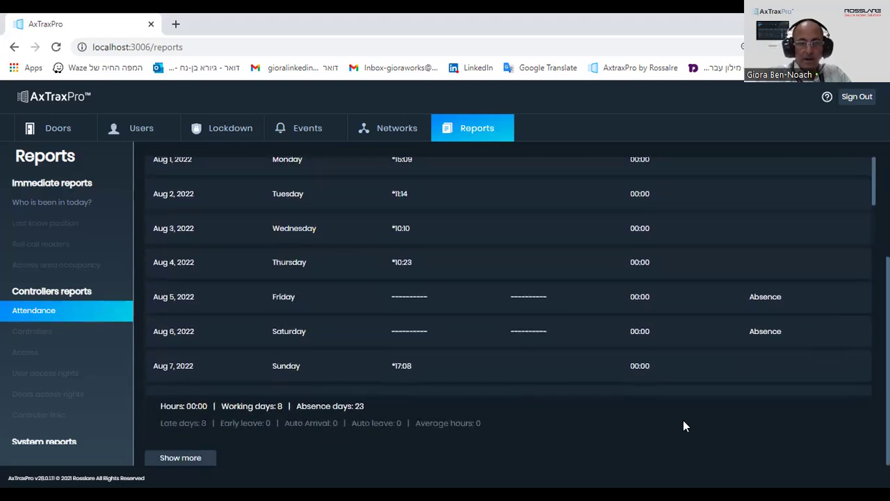
pyautogui.click(174, 458)
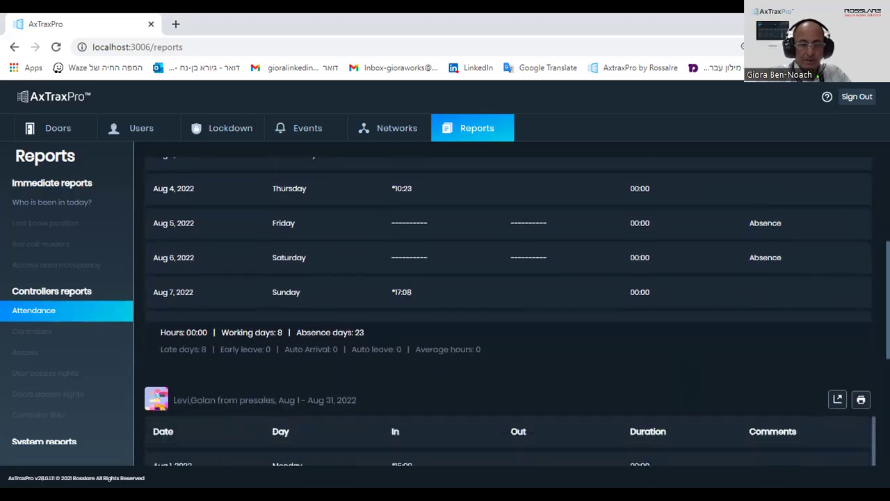
# Step: Examine the following users' August attendance tables and summaries, load the remaining users, and return to the report's filters
pyautogui.scroll(-2, 293, 459)
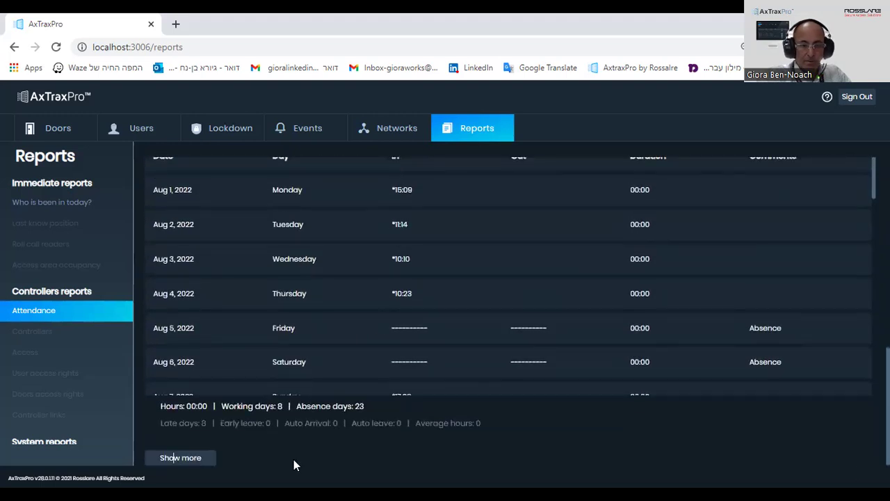
pyautogui.click(160, 457)
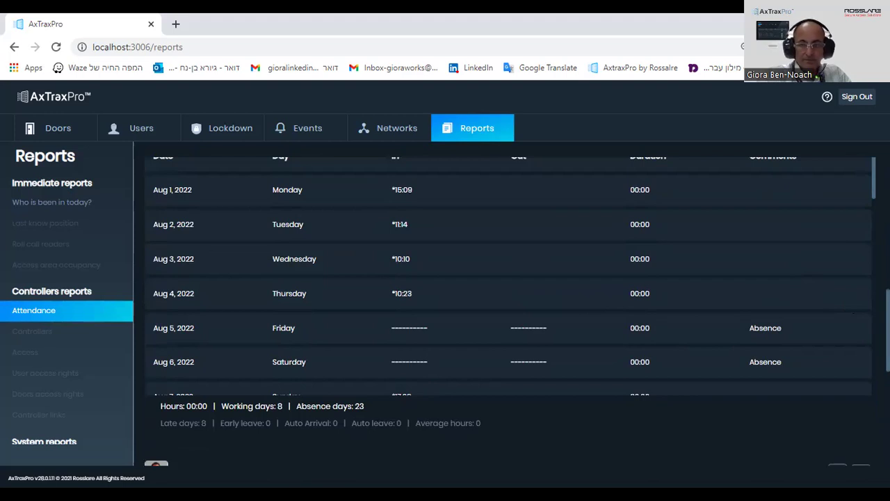
pyautogui.scroll(-1, 507, 306)
pyautogui.scroll(3, 508, 306)
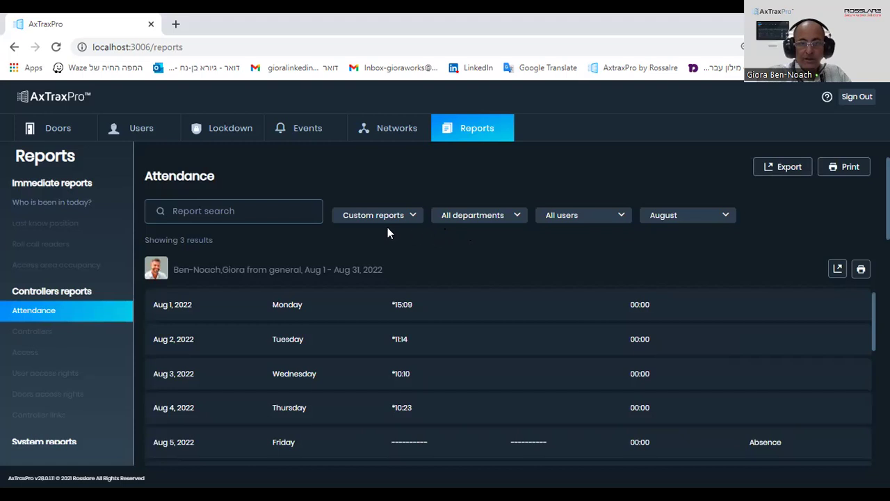
# Step: Check the user and department filter choices of the Attendance report, keeping all users and all departments selected
pyautogui.click(626, 221)
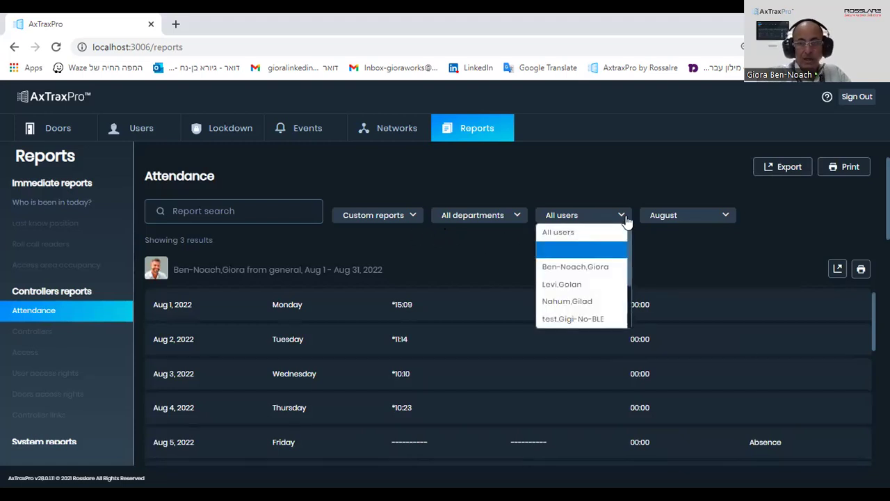
pyautogui.click(625, 220)
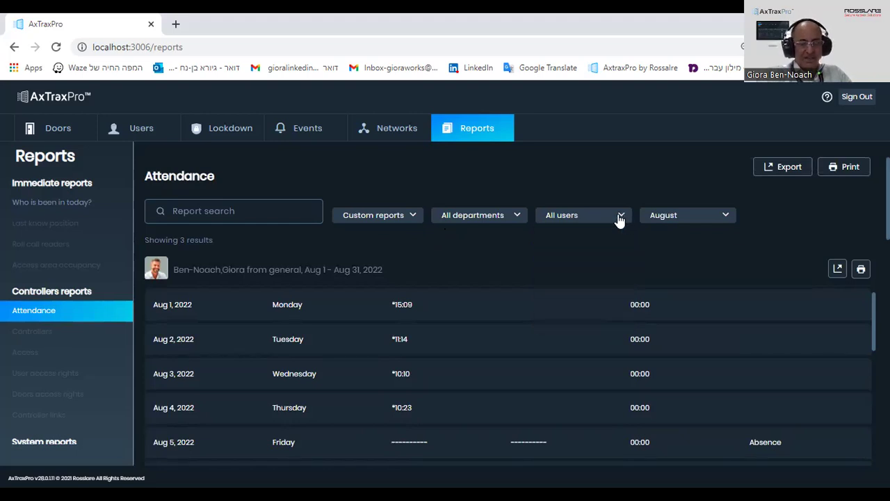
pyautogui.click(518, 218)
pyautogui.click(518, 218)
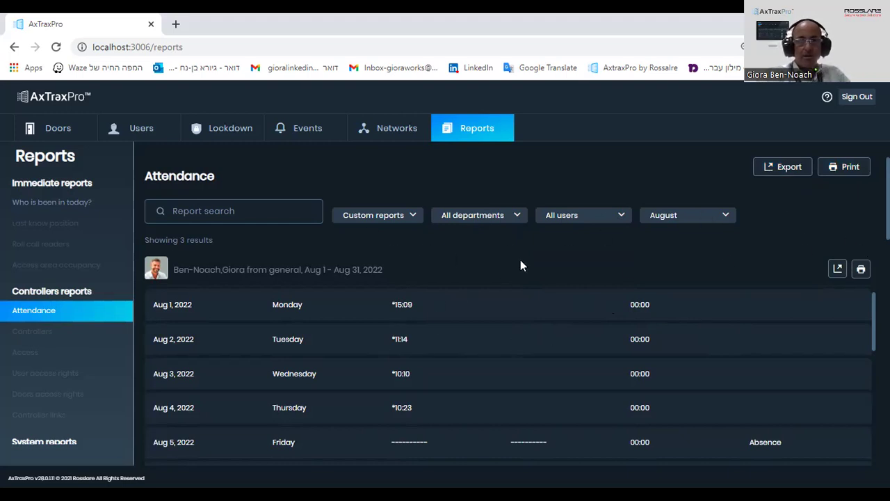
# Step: Go back to the Doors list and close the Marketing door (2) details
pyautogui.click(61, 133)
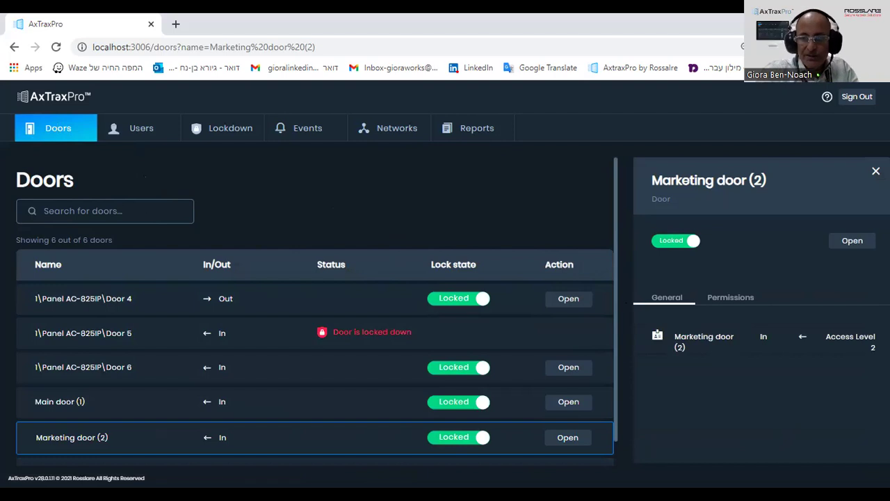
pyautogui.click(876, 170)
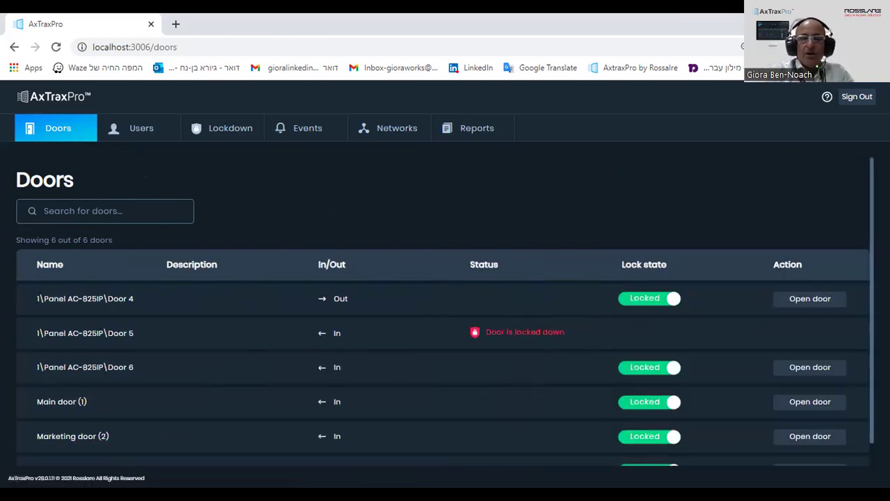